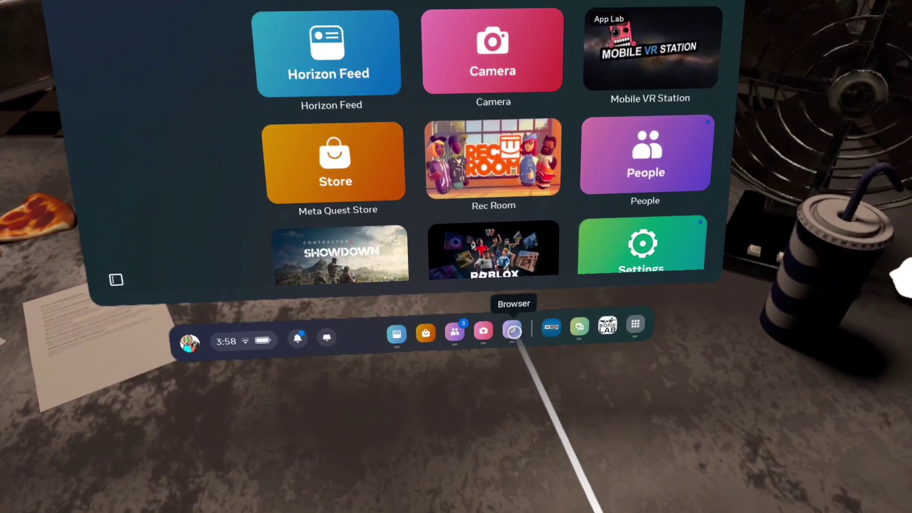
- Open Meta Quest Browser and start a new blank tab beside the Fortnite Weapon Pack page
click(541, 340)
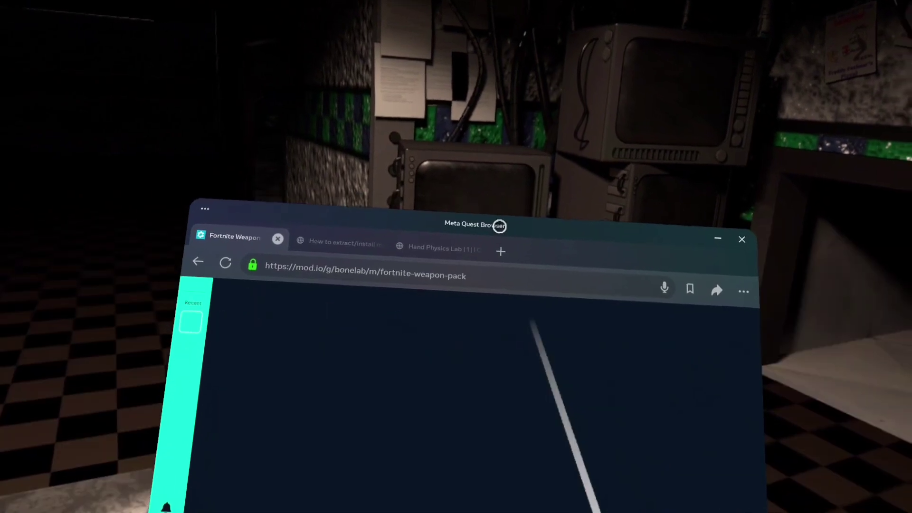
click(501, 251)
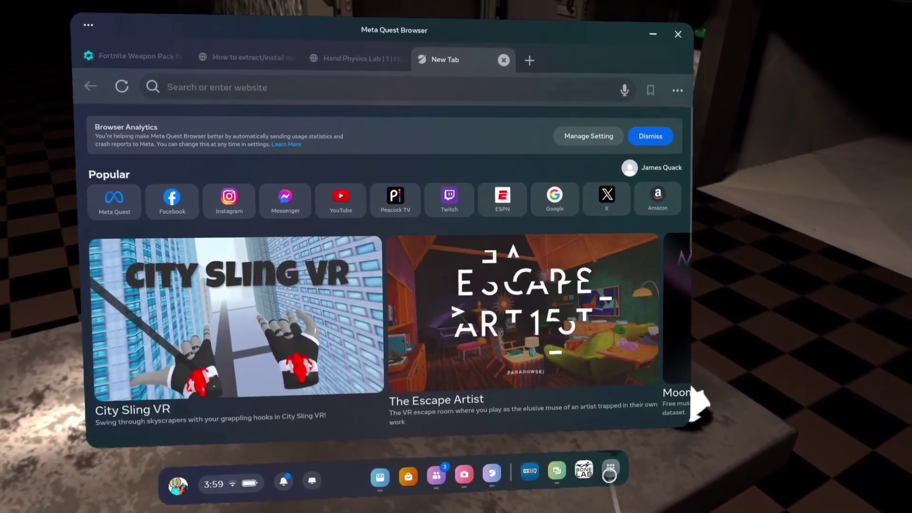
- Filter the Meta Quest Library to Unknown sources, showing ZArchiver, Shizuku and Activity Launcher
click(609, 471)
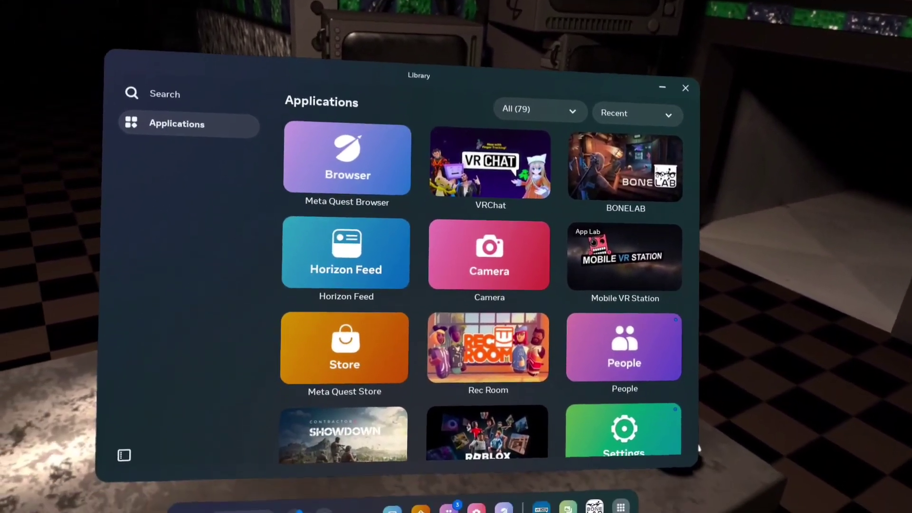
click(517, 494)
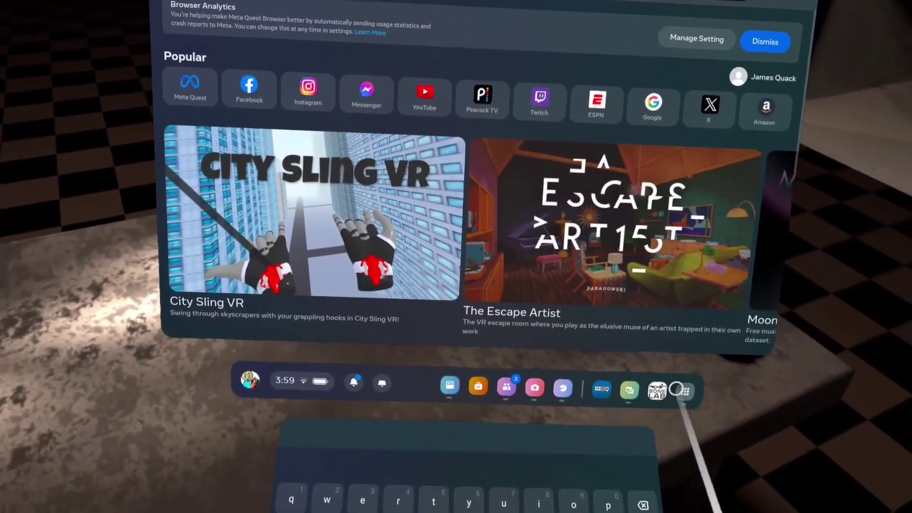
click(647, 382)
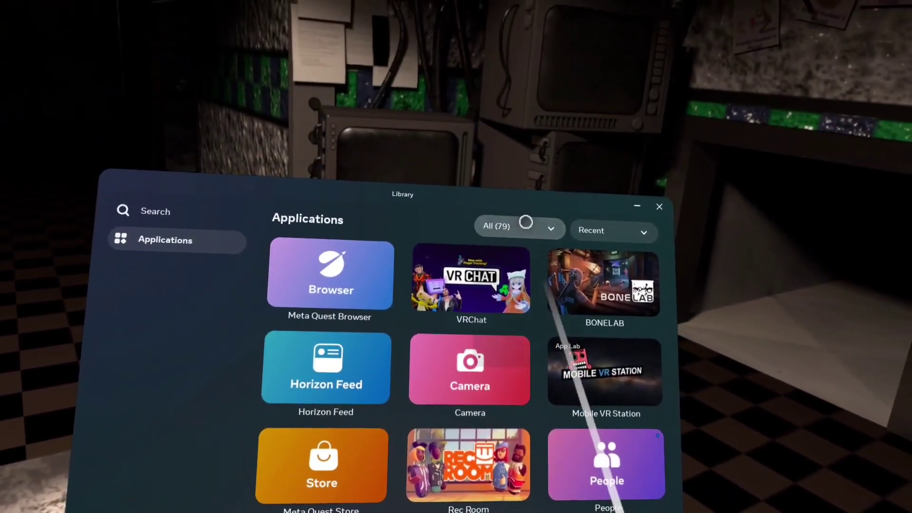
click(503, 228)
click(512, 438)
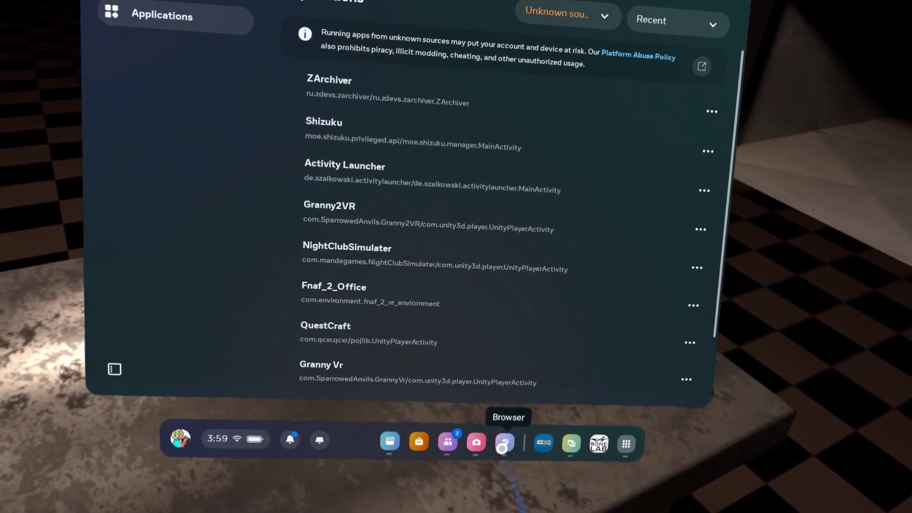
- Search 'activity launcher' in the browser and open its APKPure page for version 2.0.0
click(505, 445)
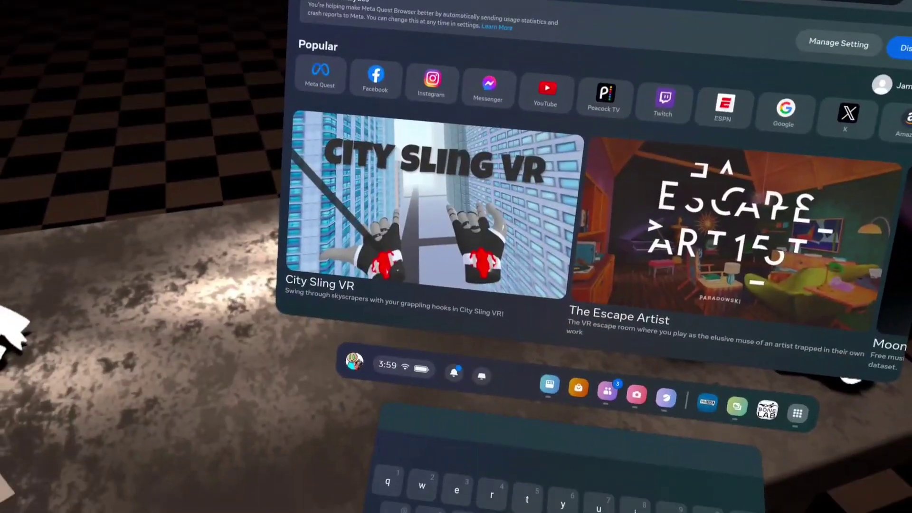
text(a)
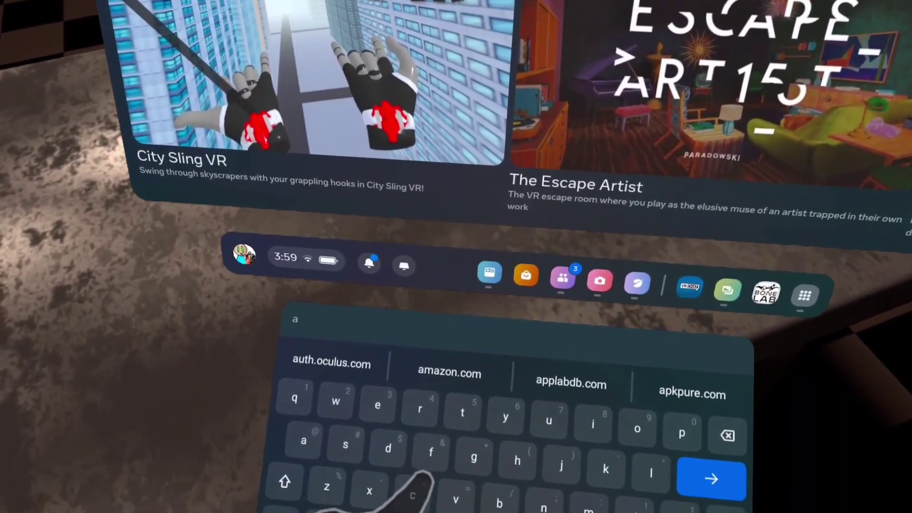
text(ctivi)
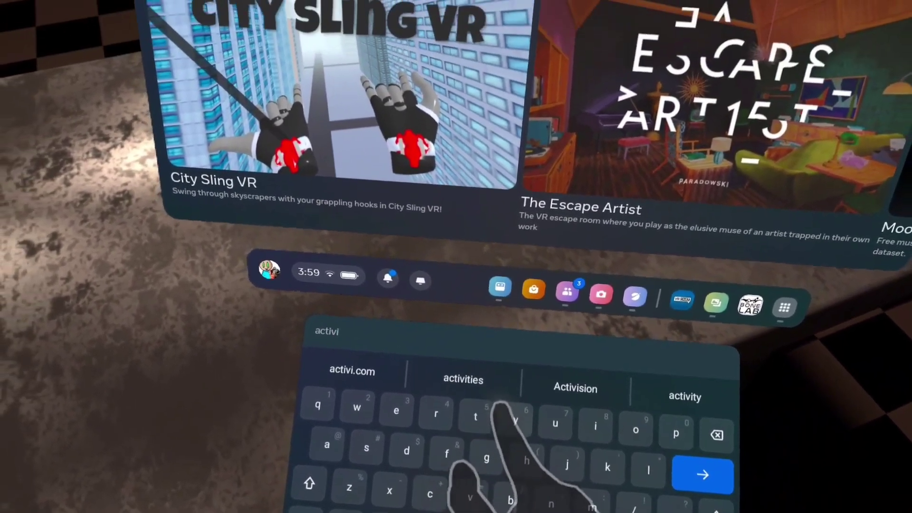
text(ty)
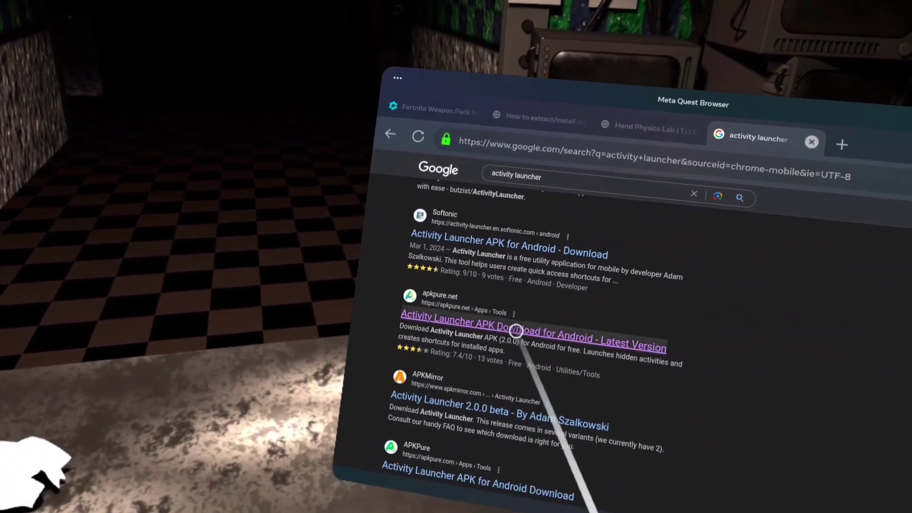
click(516, 330)
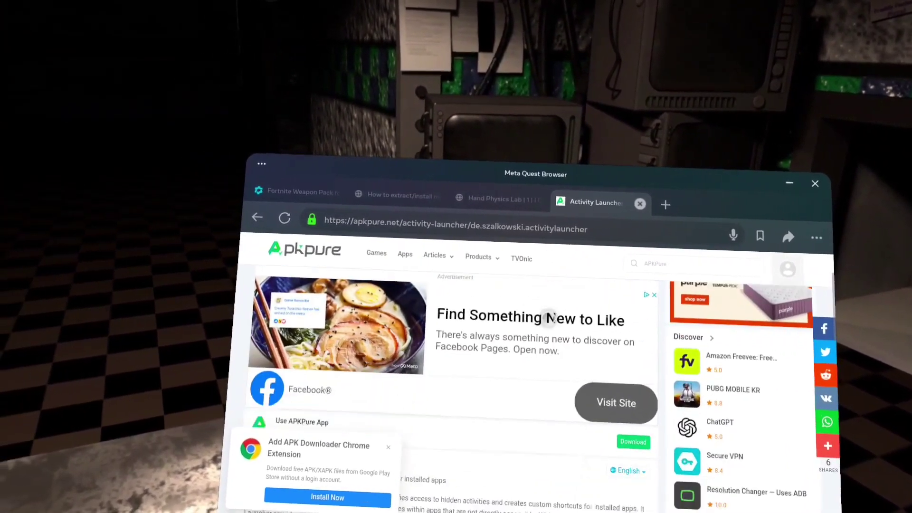
scroll(521, 395, down, 7)
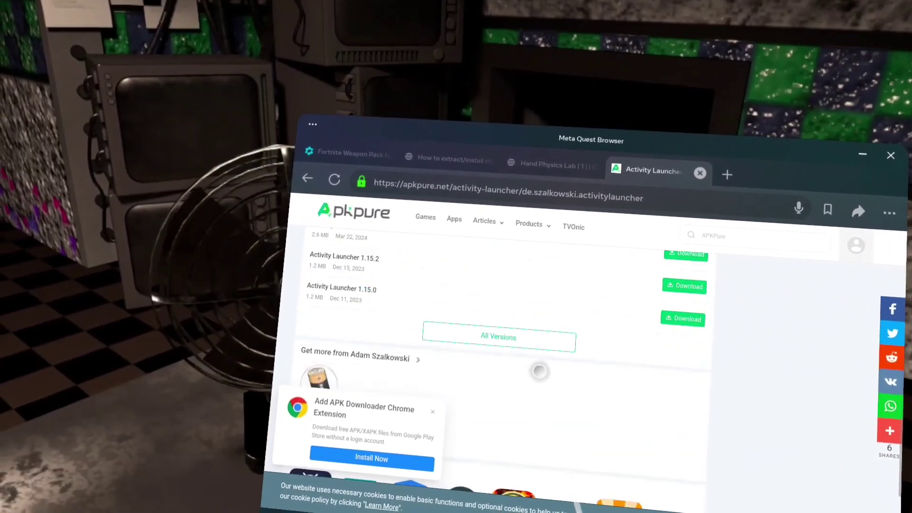
scroll(541, 362, up, 3)
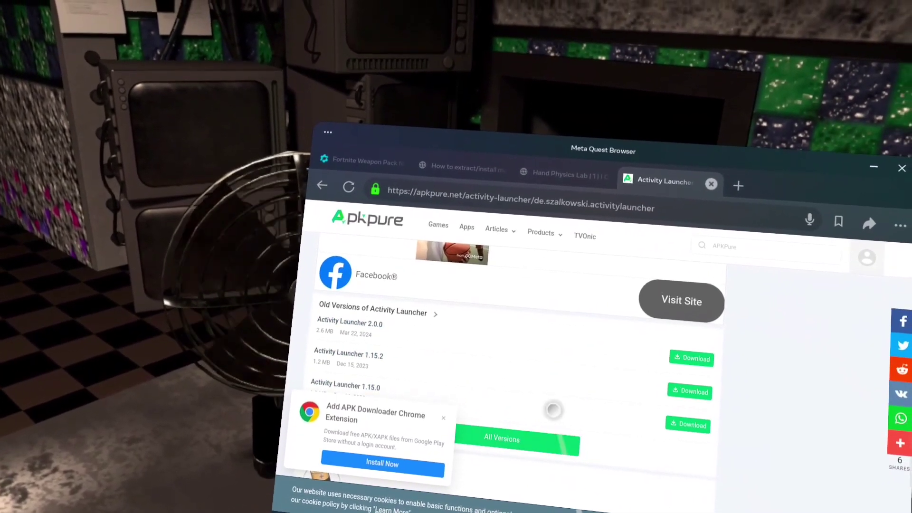
scroll(592, 357, up, 10)
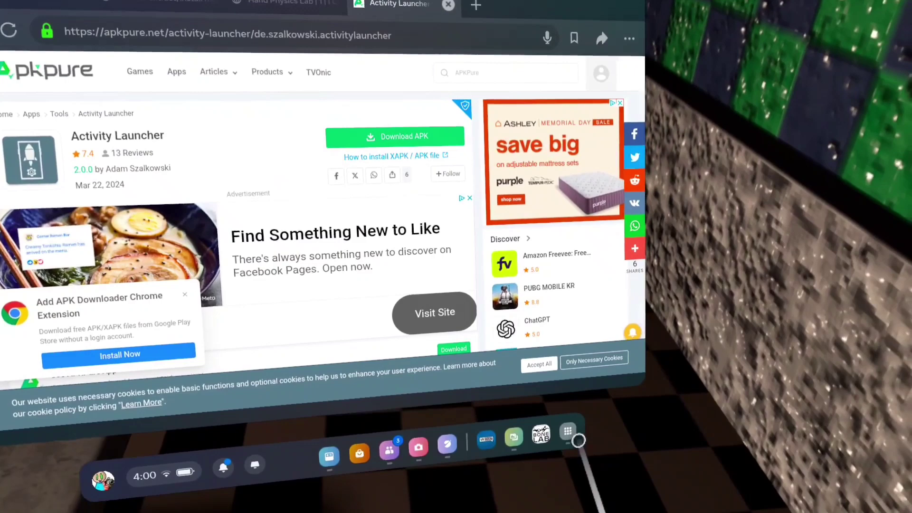
- Launch Activity Launcher from the Library to list installed packages, such as Settings with 287 activities
click(572, 434)
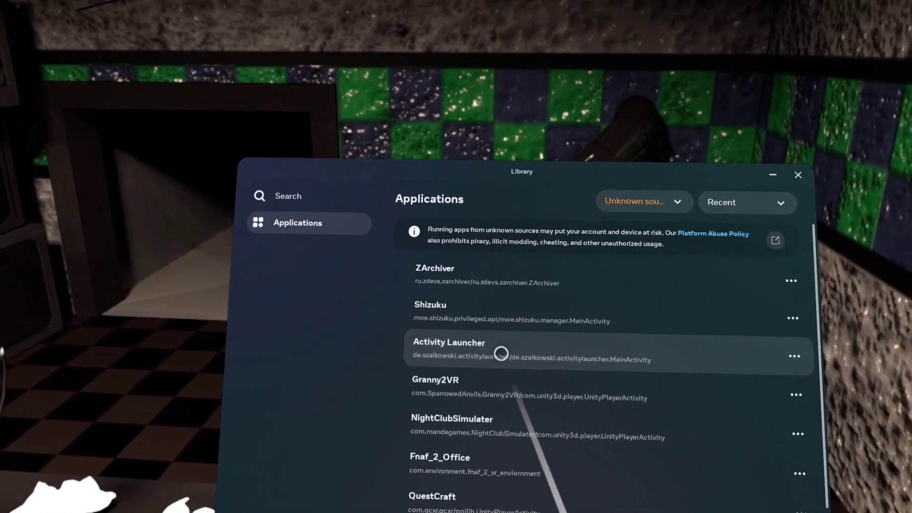
click(501, 353)
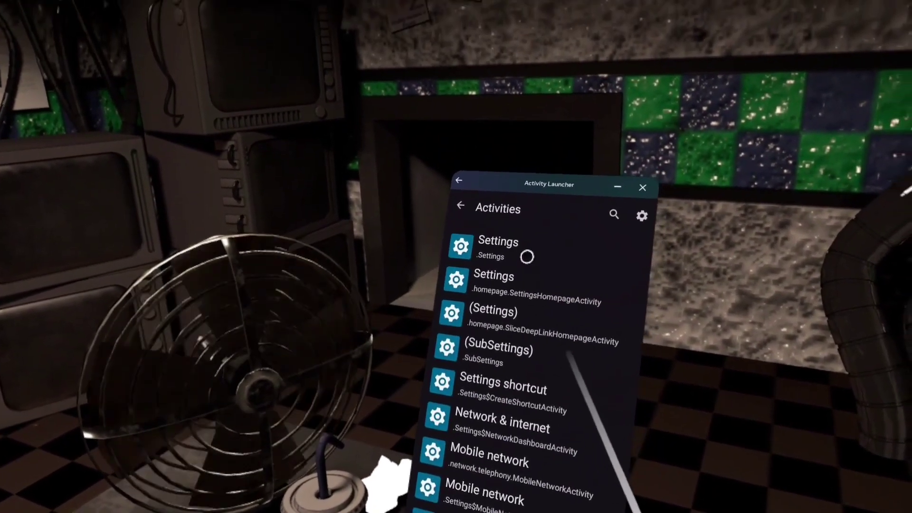
- Launch the hidden Android Settings activity and look through the About headset page
click(515, 208)
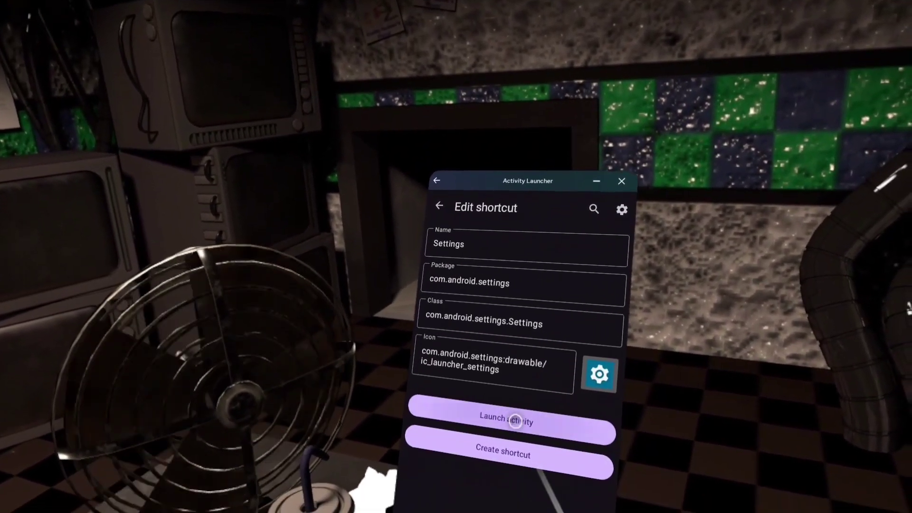
click(507, 429)
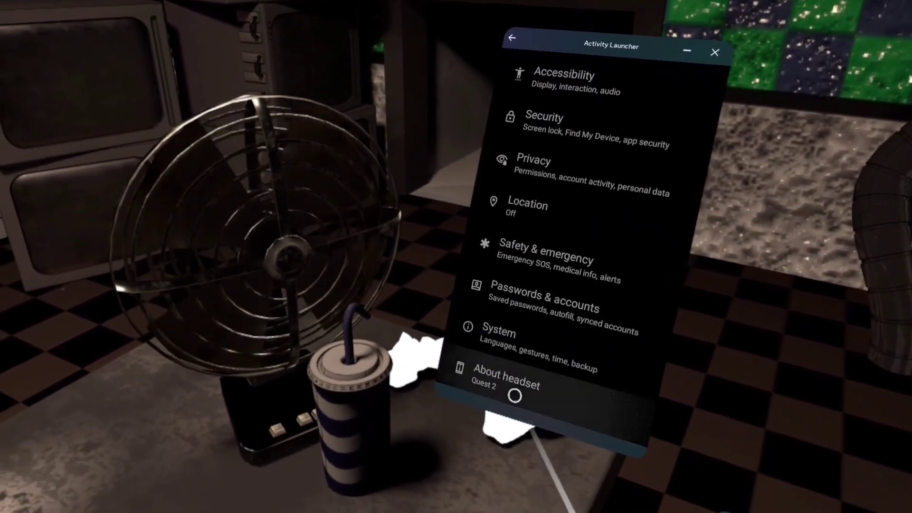
click(503, 425)
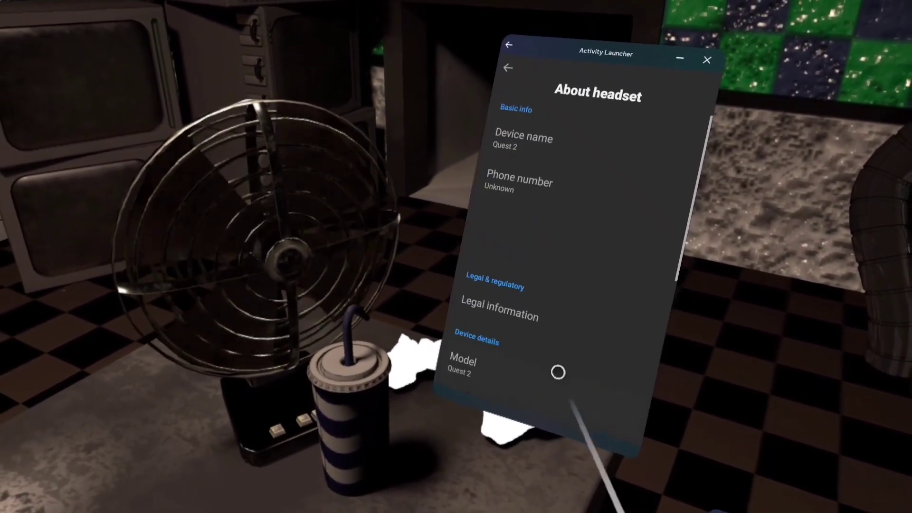
scroll(572, 357, down, 10)
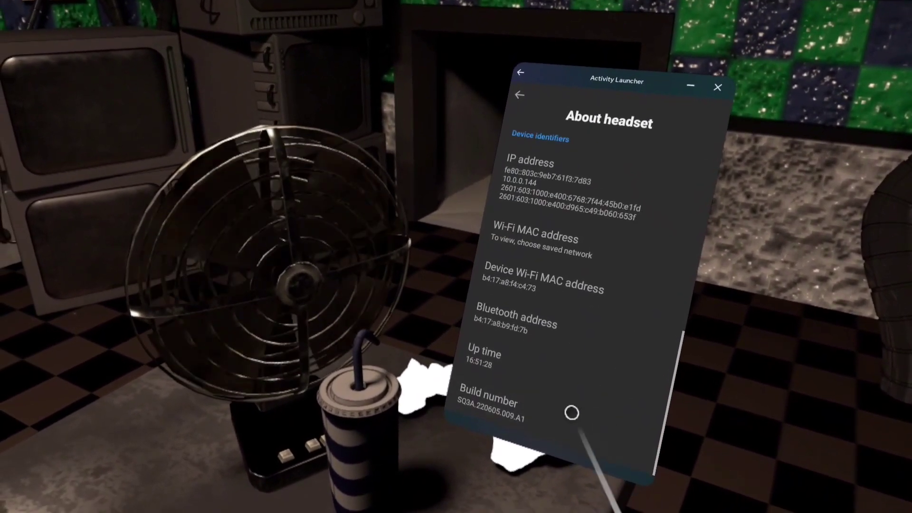
scroll(522, 408, up, 8)
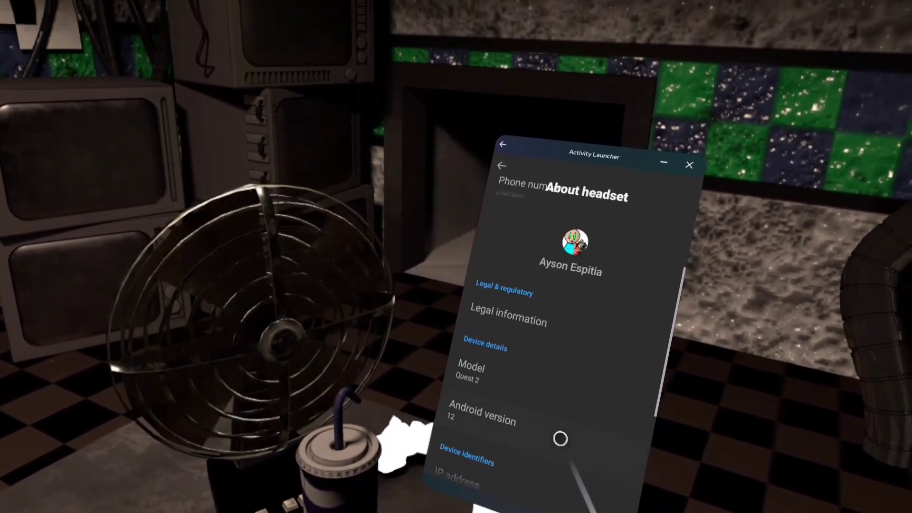
scroll(562, 478, up, 2)
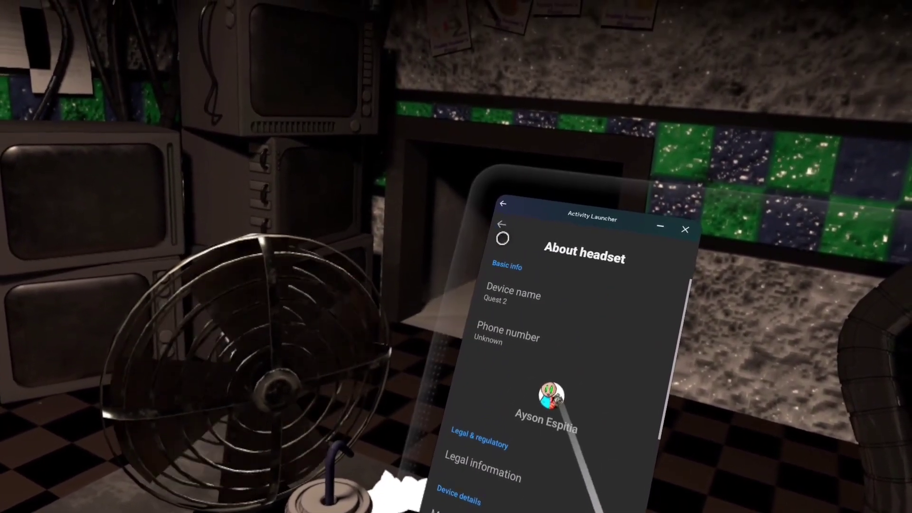
- Go to System > Developer options and scroll down to the USB and wireless debugging settings
click(495, 238)
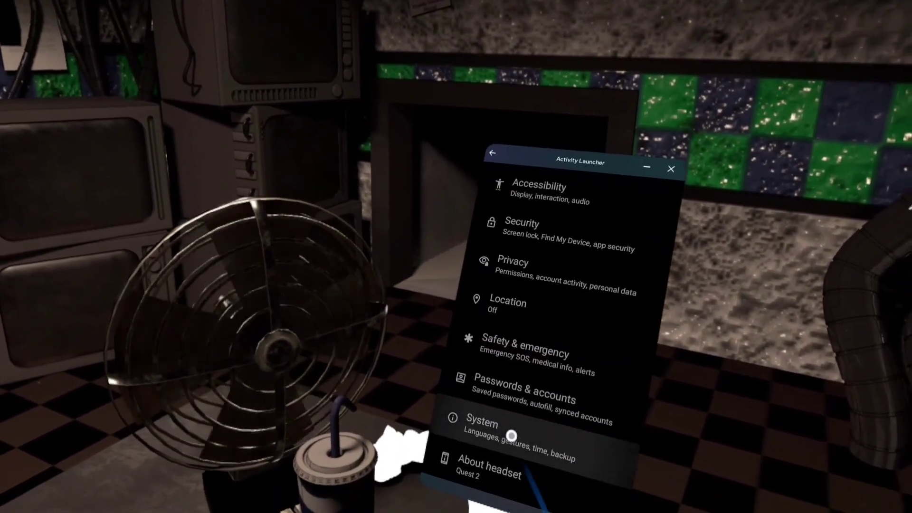
click(513, 494)
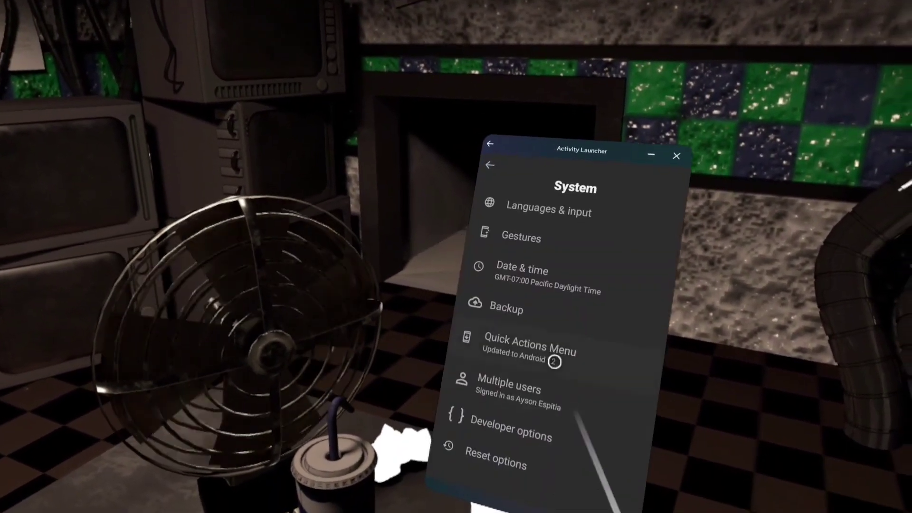
click(532, 429)
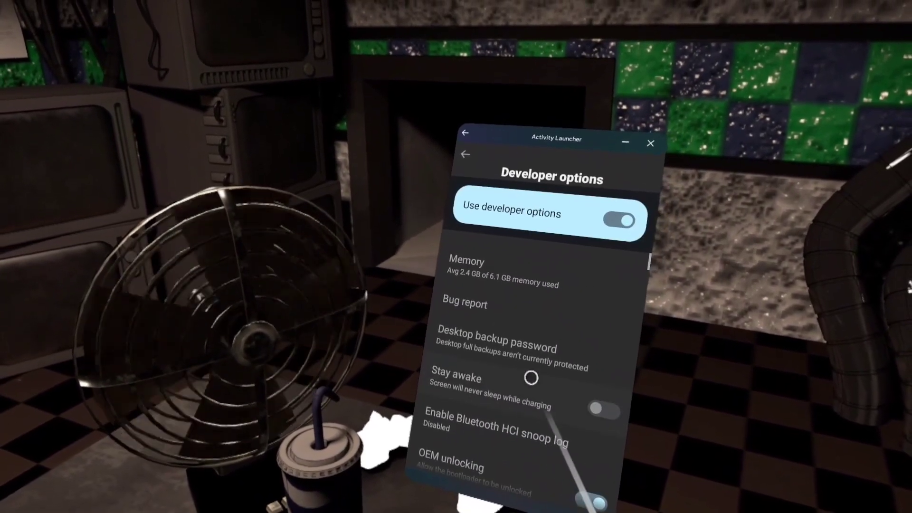
scroll(535, 375, down, 10)
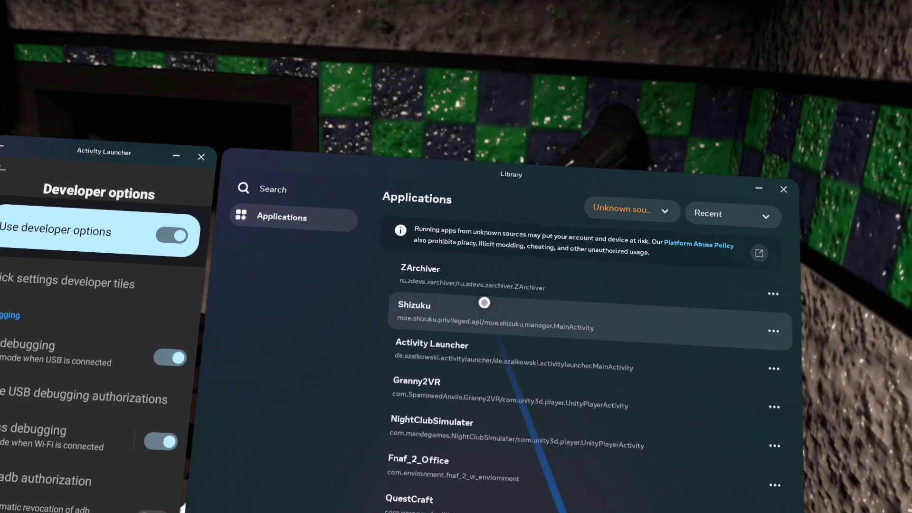
click(484, 319)
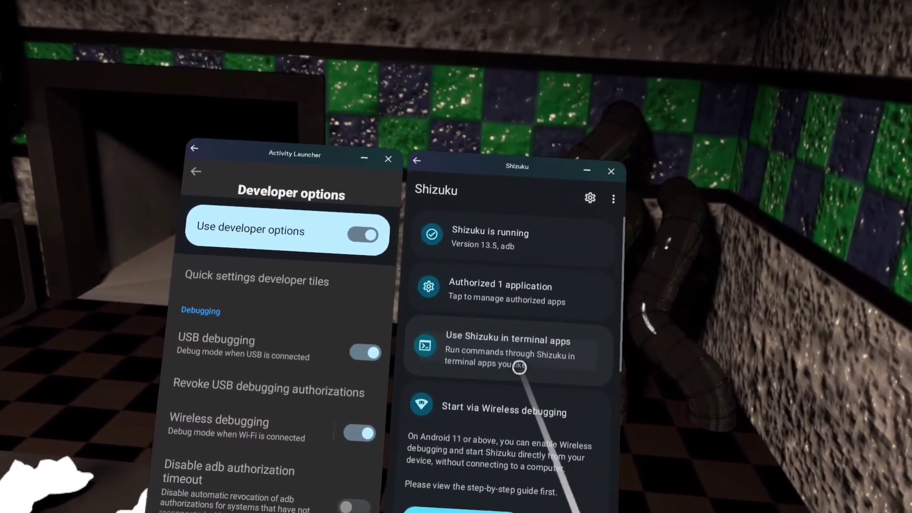
scroll(540, 385, down, 5)
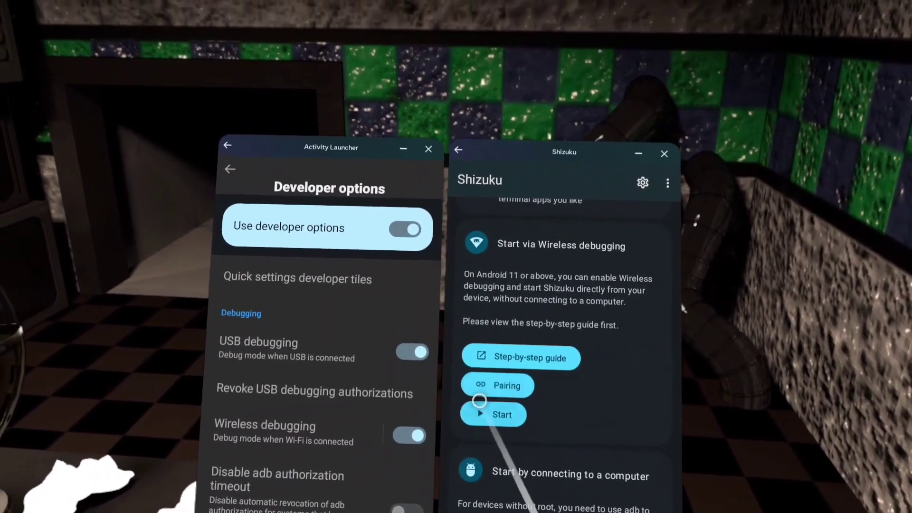
scroll(417, 432, down, 5)
scroll(456, 422, up, 6)
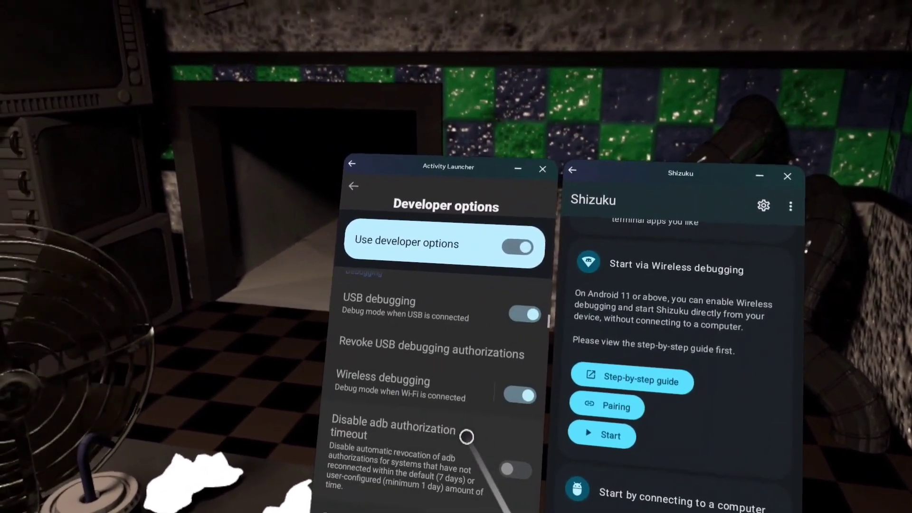
scroll(394, 380, up, 5)
scroll(505, 393, up, 4)
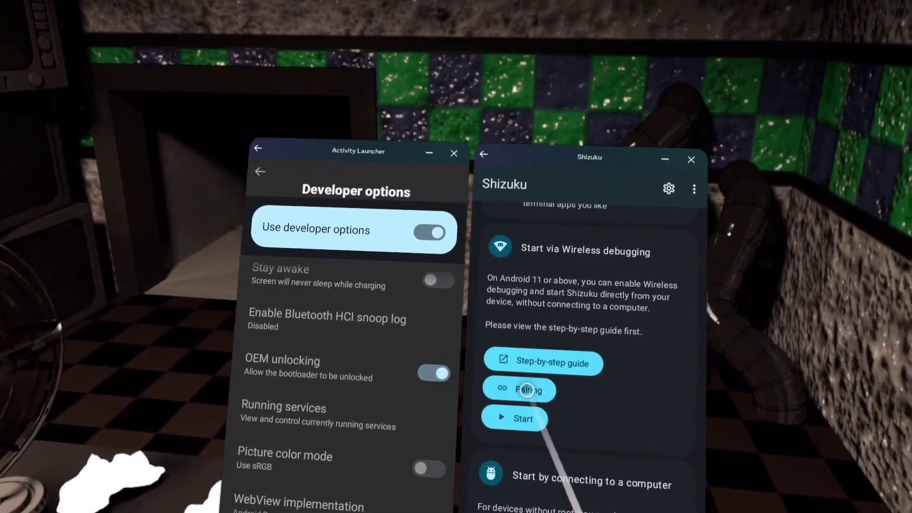
click(527, 390)
scroll(437, 420, down, 10)
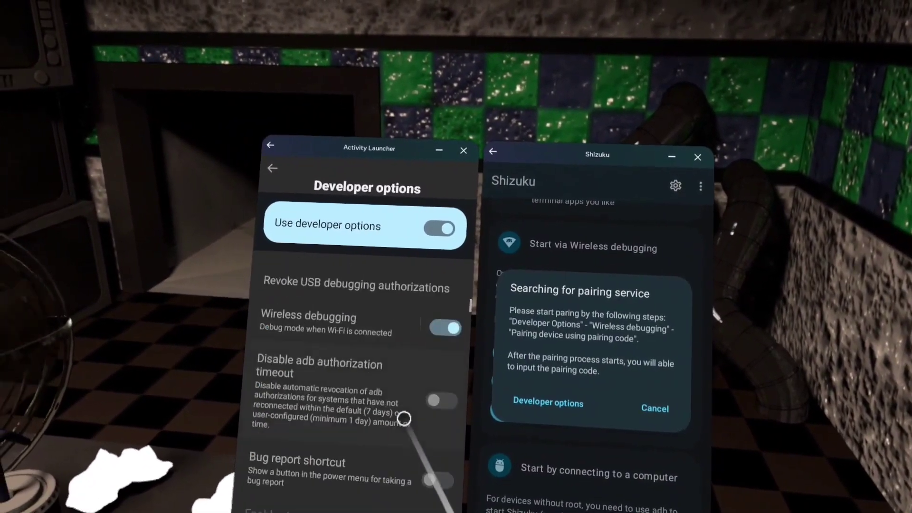
scroll(441, 430, down, 10)
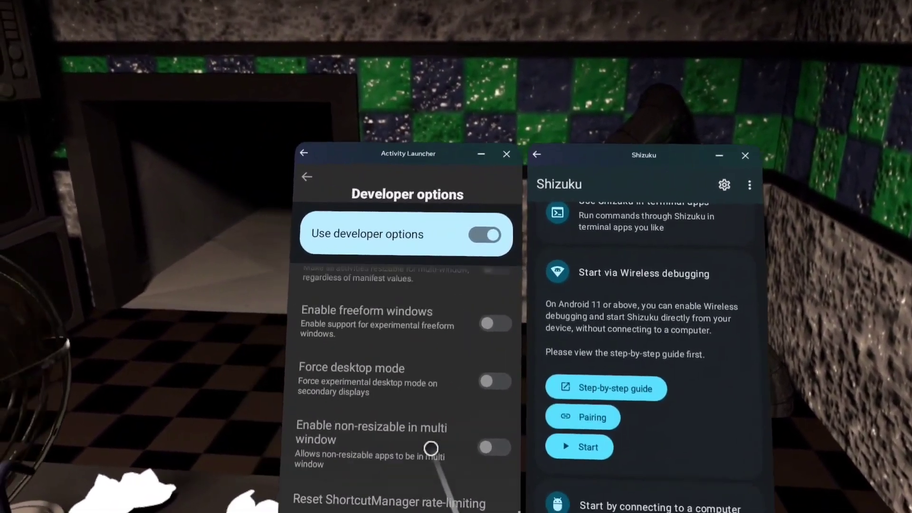
scroll(394, 405, down, 5)
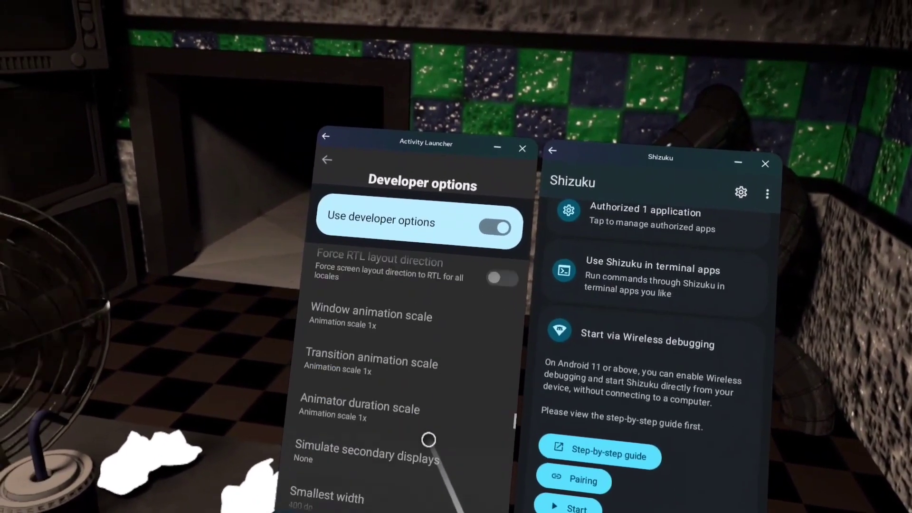
scroll(456, 384, up, 15)
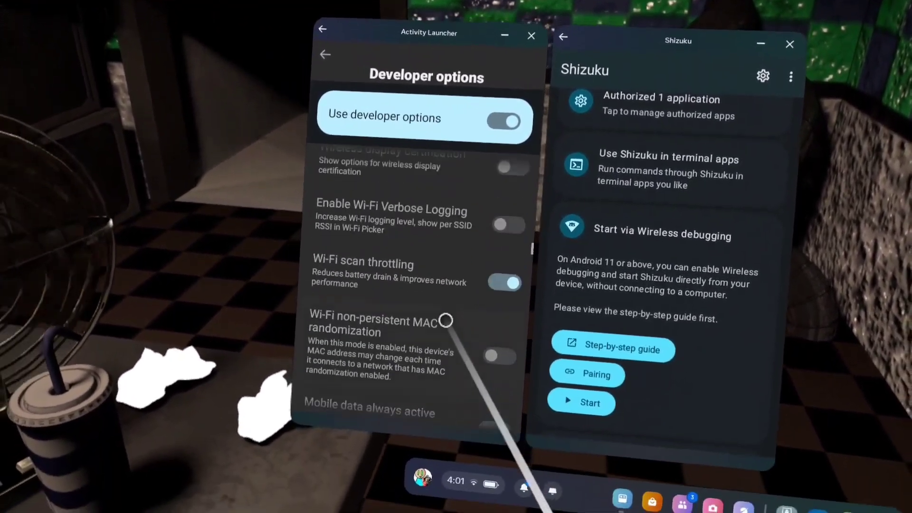
scroll(459, 385, up, 10)
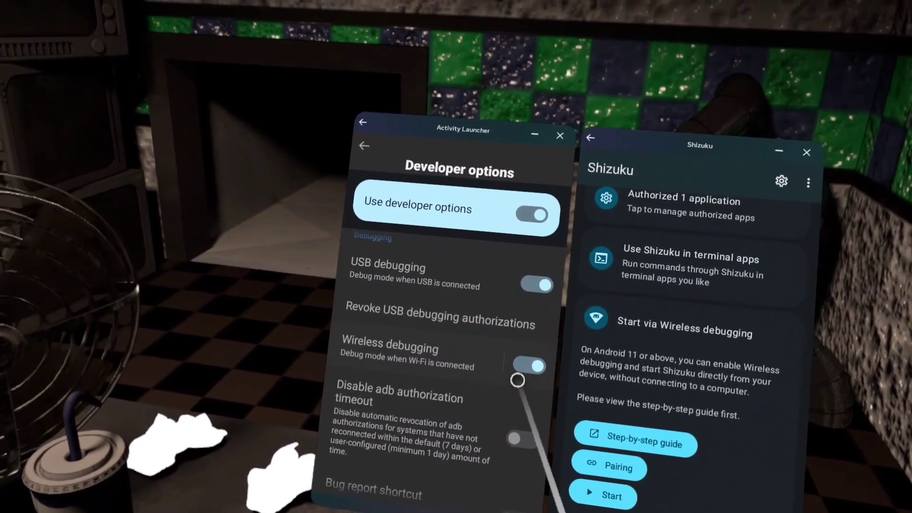
- Scroll down through Shizuku's main screen
scroll(618, 360, down, 1)
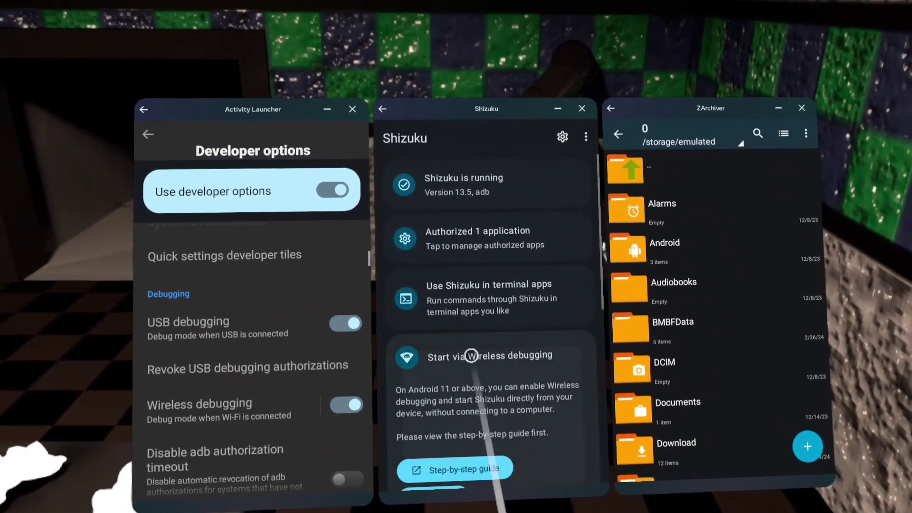
- Scroll Shizuku down to the Start via Wireless debugging section
scroll(422, 380, down, 3)
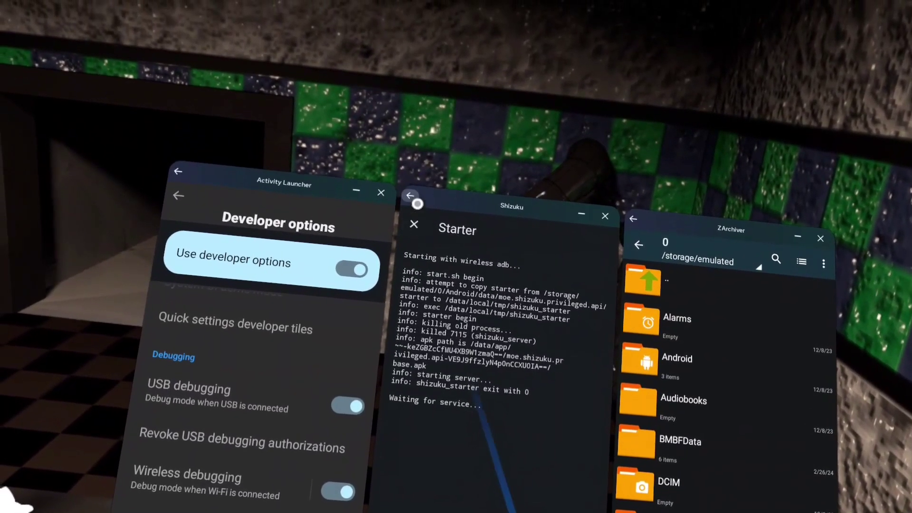
- Close the starter log, start Shizuku via wireless debugging, and cycle Wireless debugging off and on
click(393, 189)
scroll(474, 332, up, 5)
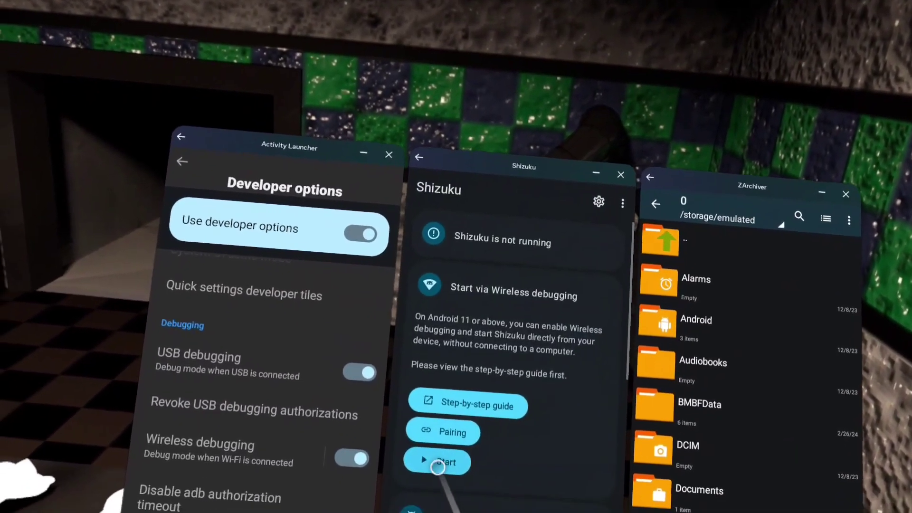
click(437, 463)
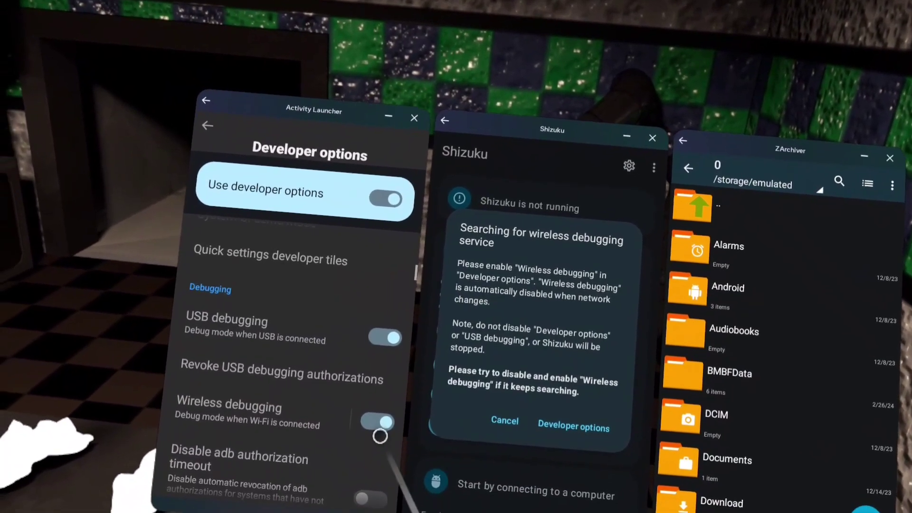
click(373, 433)
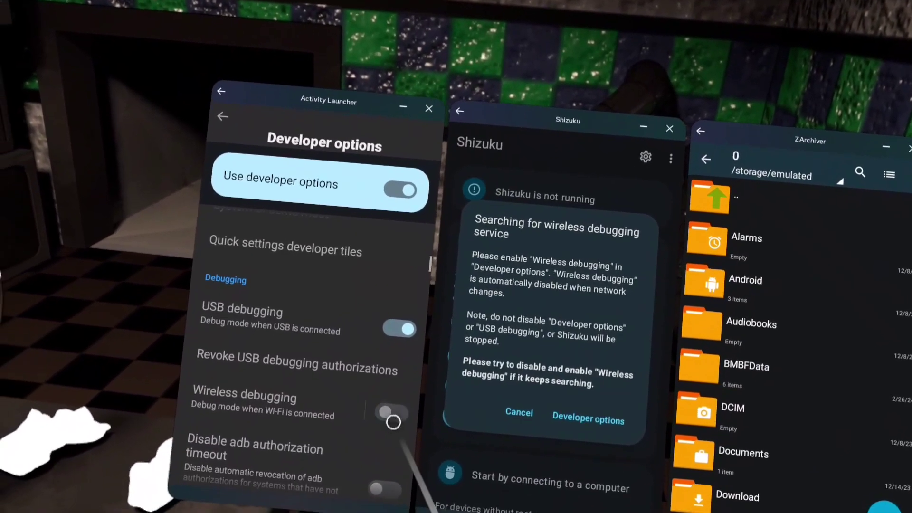
click(401, 411)
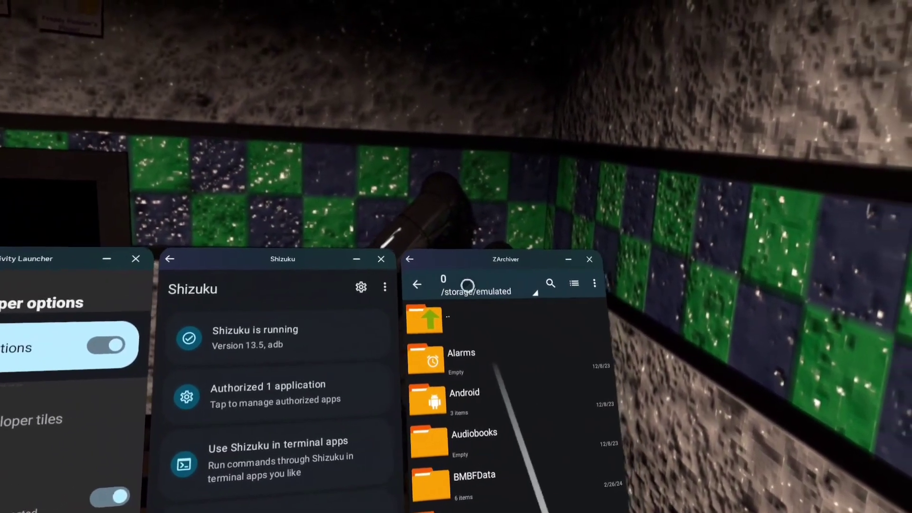
- Open device storage in ZArchiver, then switch the browser back to the mod.io mod pages
click(468, 285)
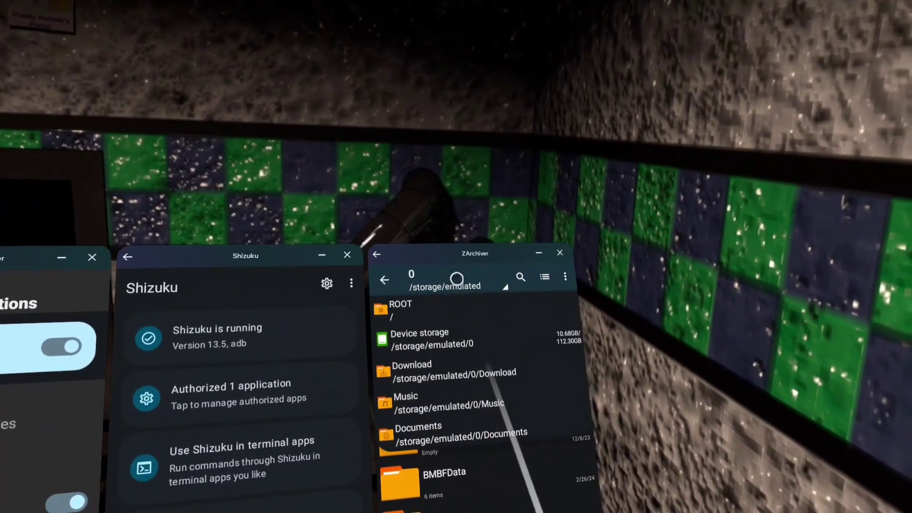
click(428, 335)
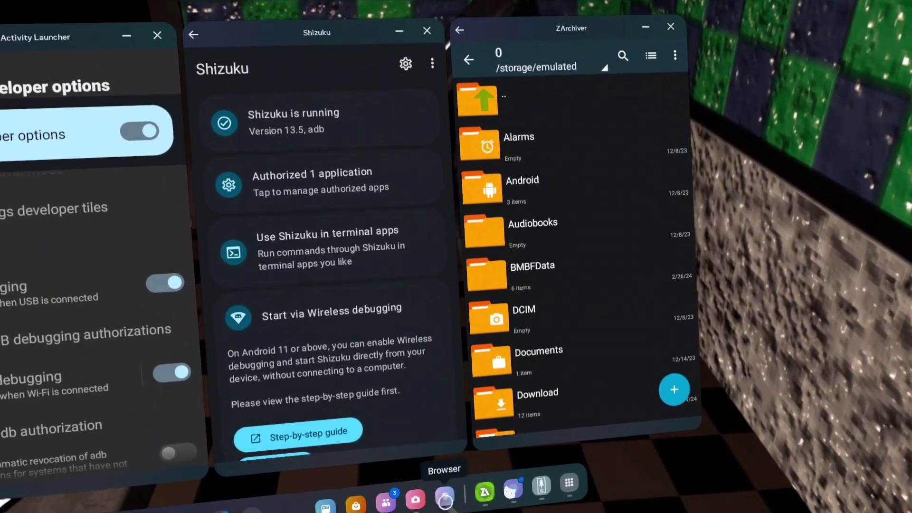
click(440, 503)
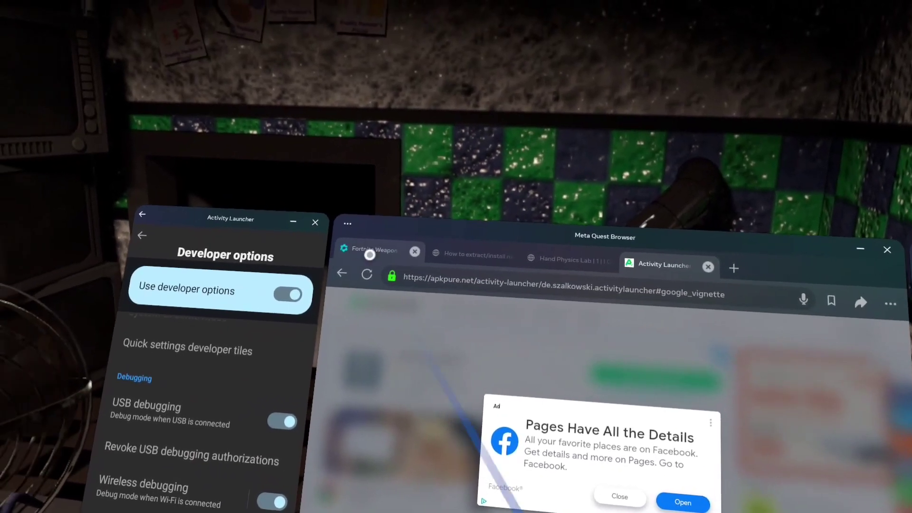
click(361, 240)
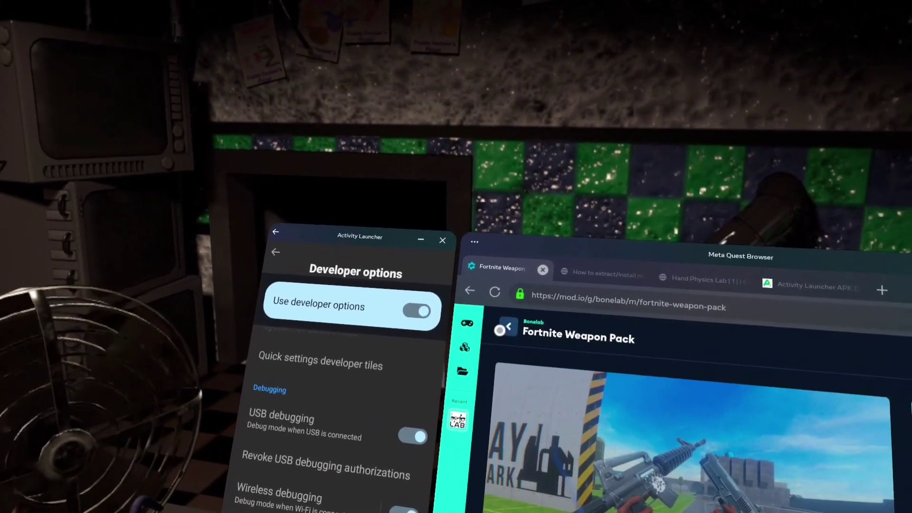
click(392, 298)
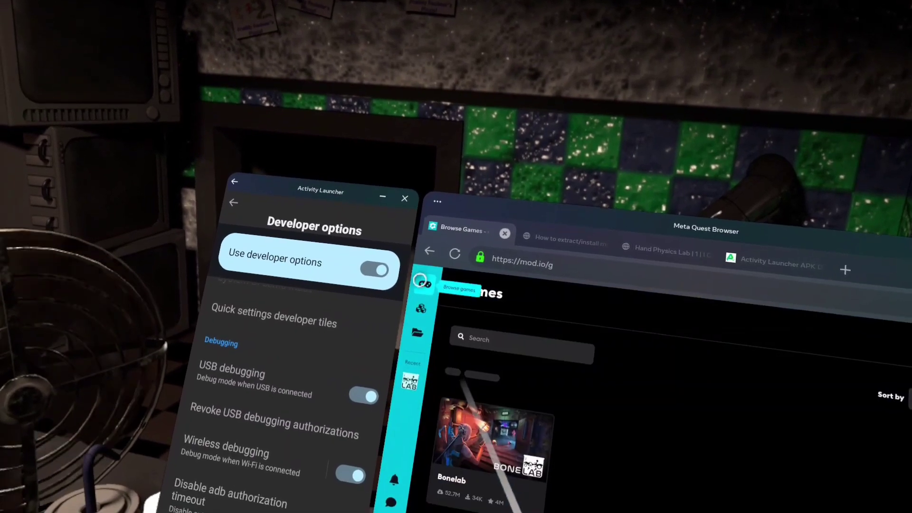
- Browse mod.io's full games list and open the Bonelab mods listing
click(420, 280)
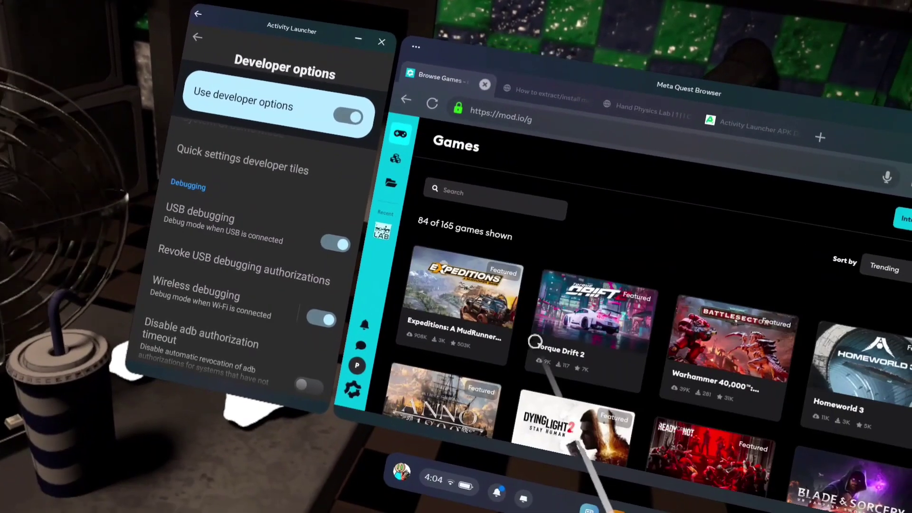
scroll(551, 328, down, 10)
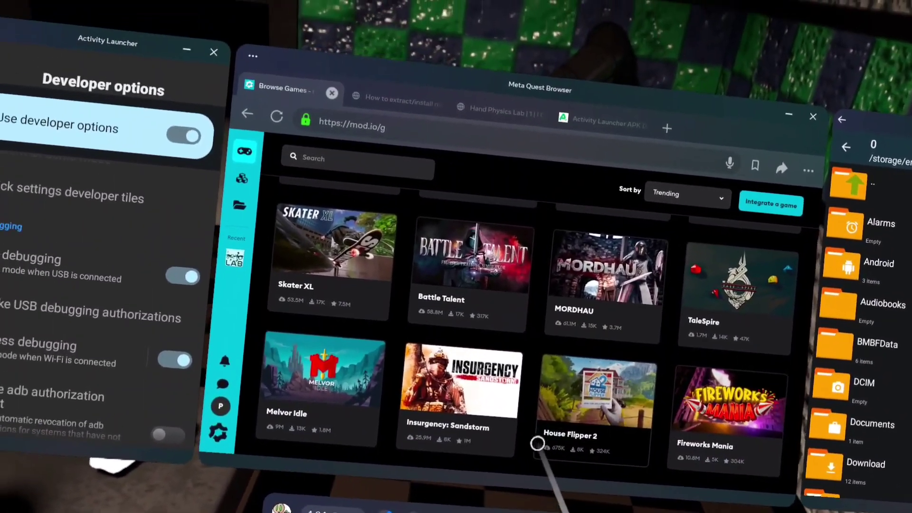
scroll(537, 332, down, 4)
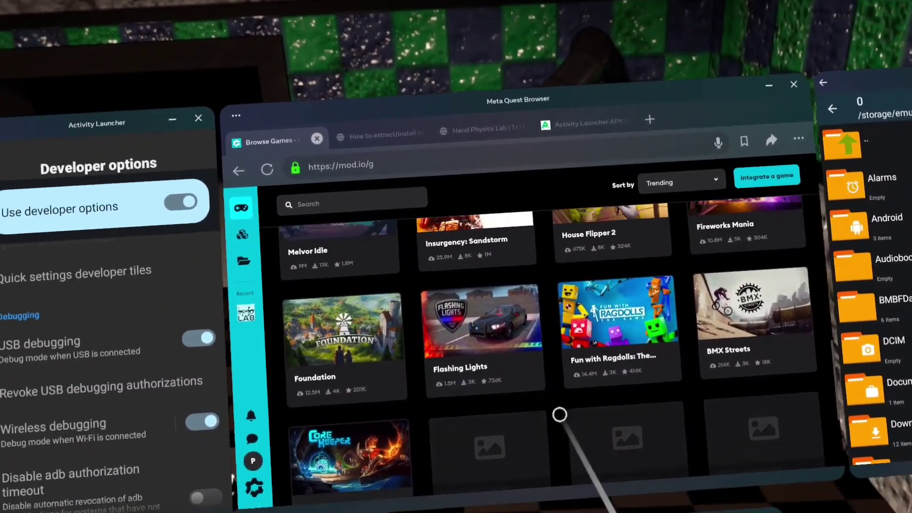
scroll(559, 413, down, 3)
scroll(597, 381, down, 3)
scroll(475, 356, up, 5)
click(312, 286)
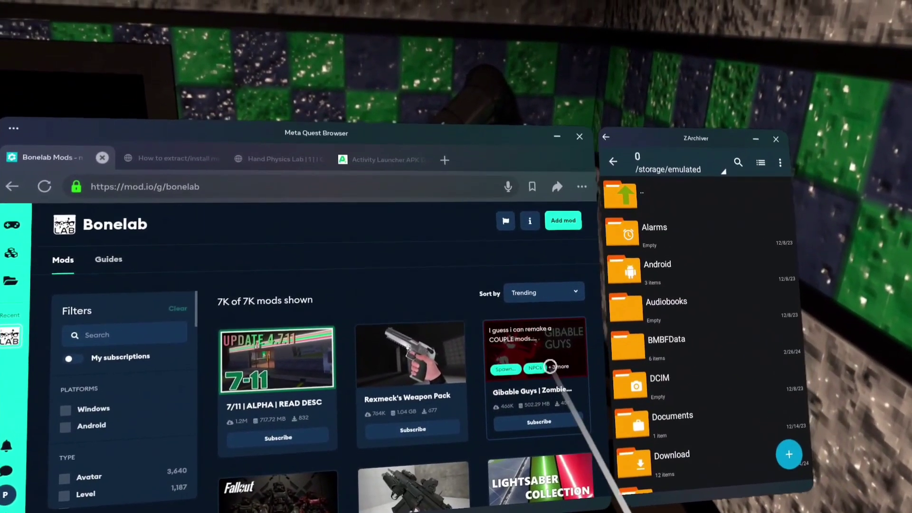
click(546, 368)
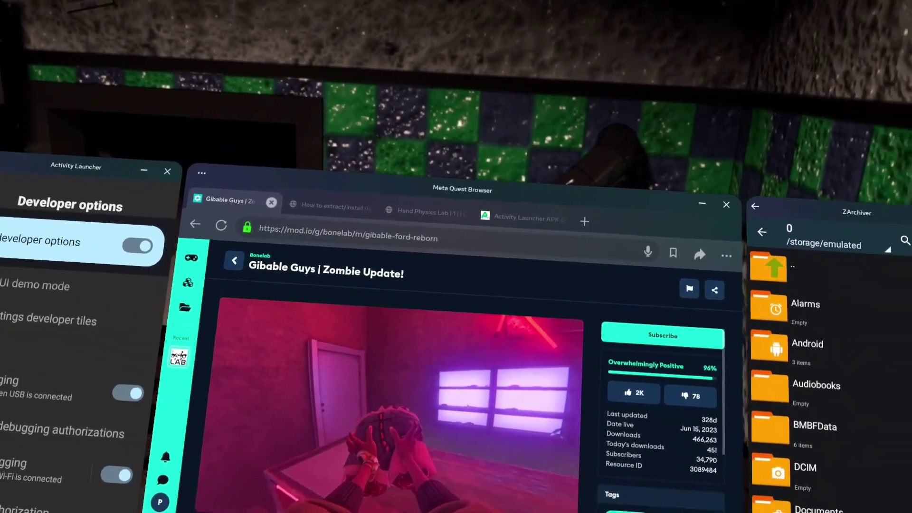
scroll(632, 456, down, 5)
scroll(565, 428, up, 5)
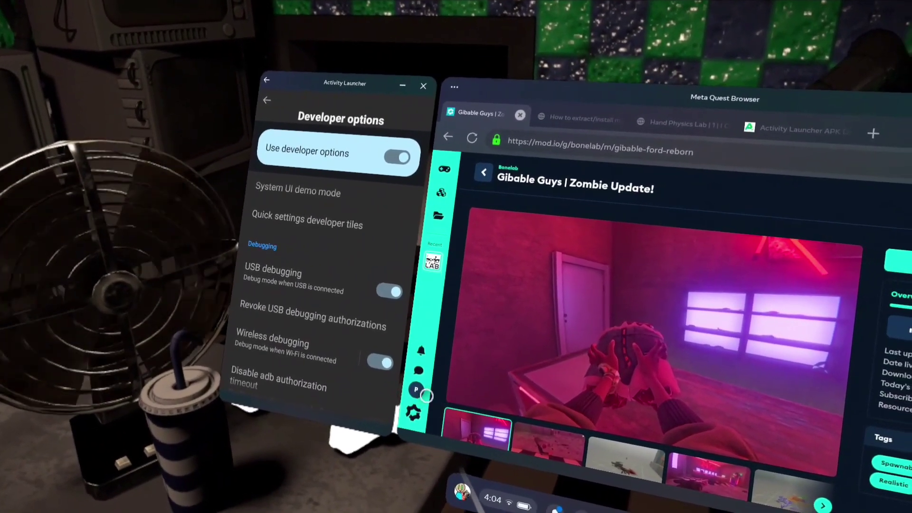
scroll(615, 350, down, 5)
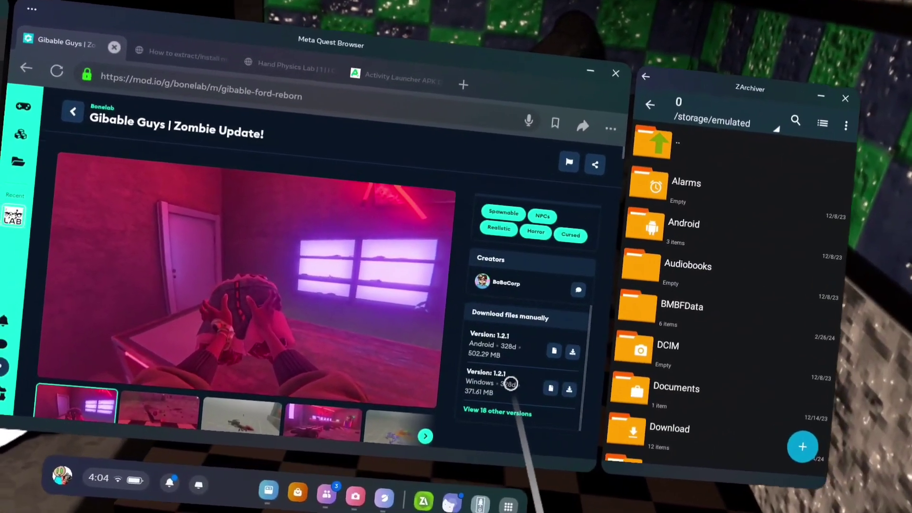
scroll(512, 388, up, 5)
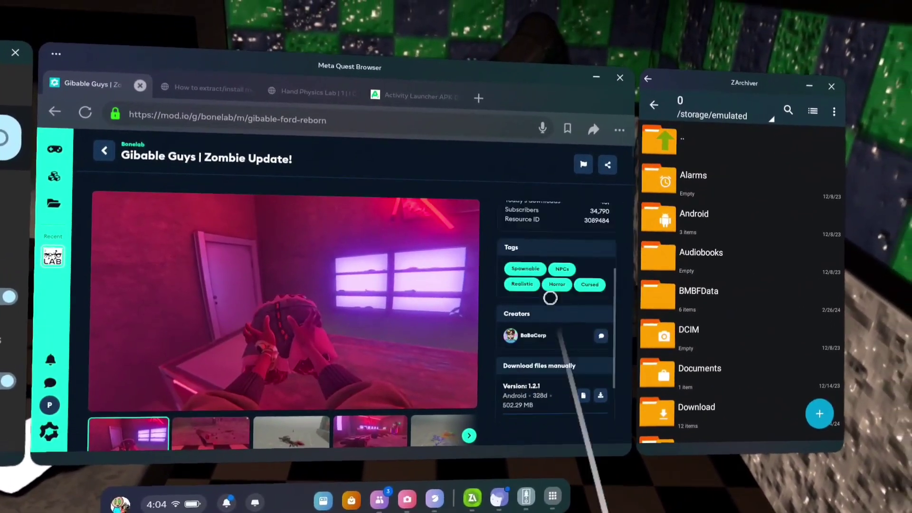
scroll(527, 361, down, 3)
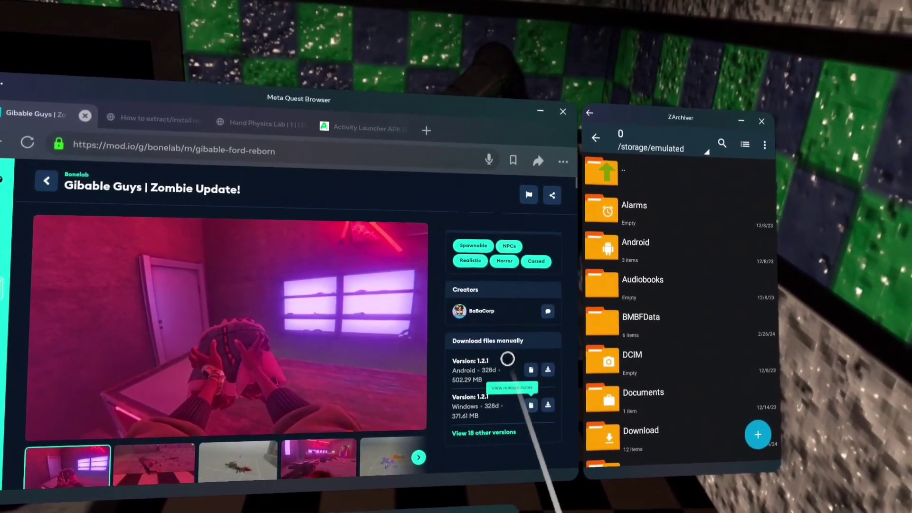
scroll(499, 380, down, 4)
scroll(427, 403, up, 5)
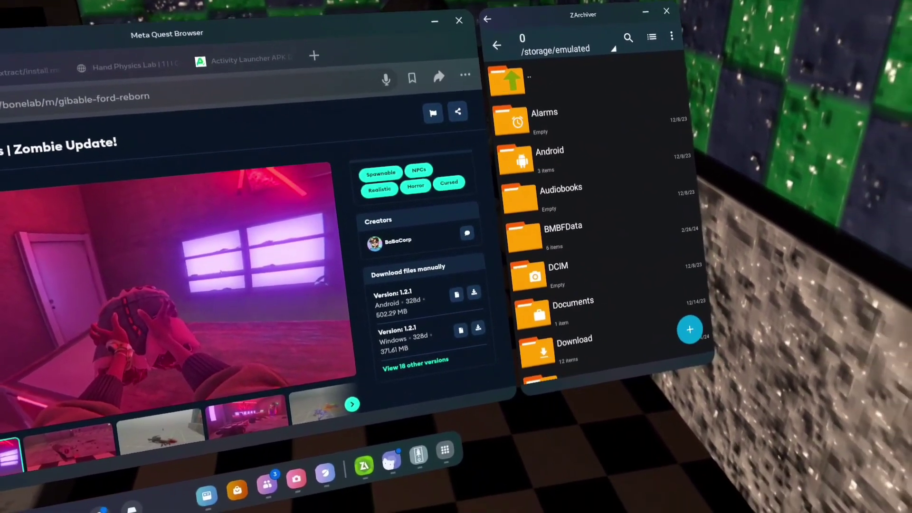
scroll(455, 333, up, 5)
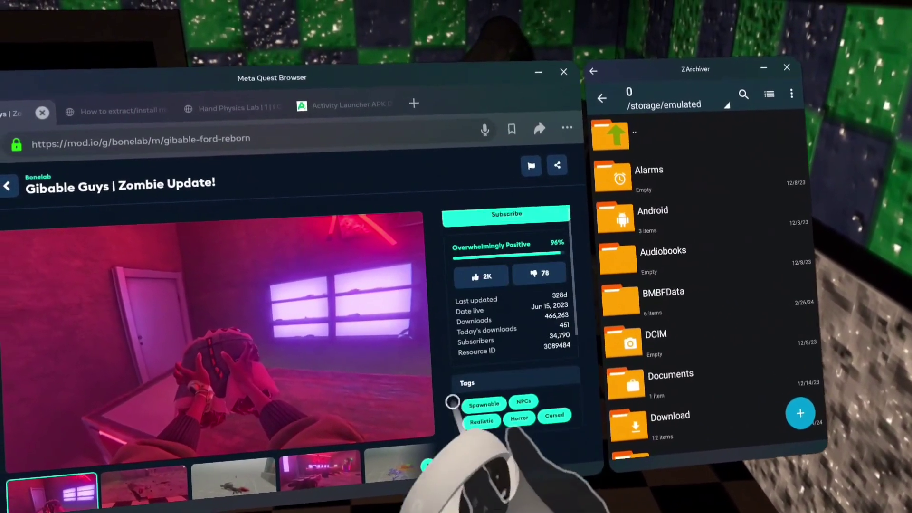
scroll(510, 401, down, 5)
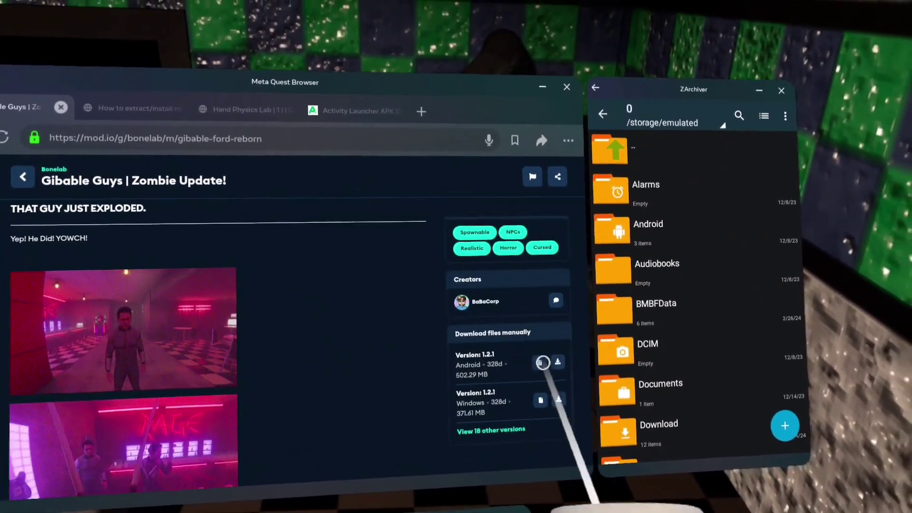
scroll(601, 363, up, 5)
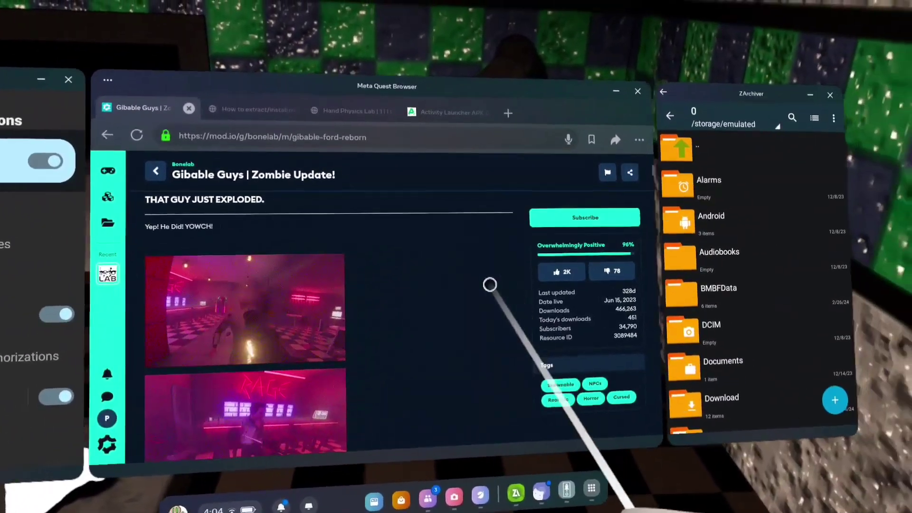
scroll(486, 373, down, 5)
scroll(535, 297, up, 5)
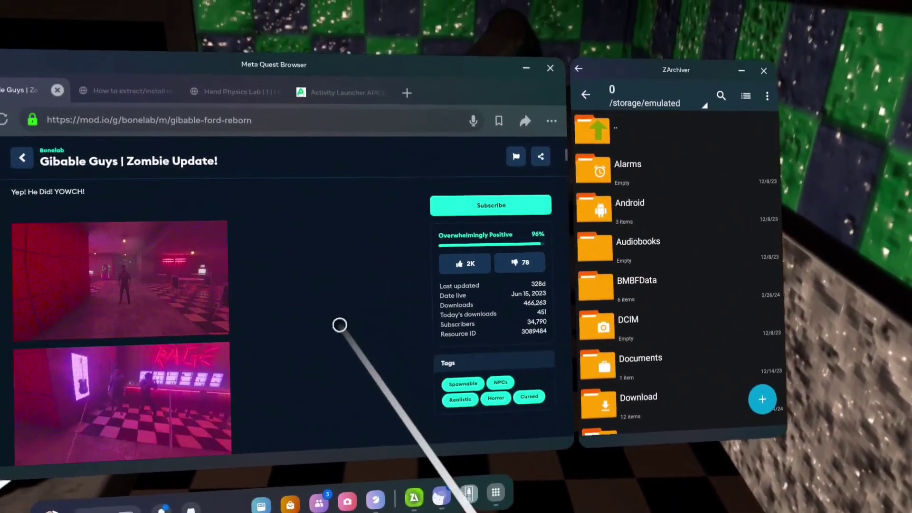
scroll(532, 342, down, 5)
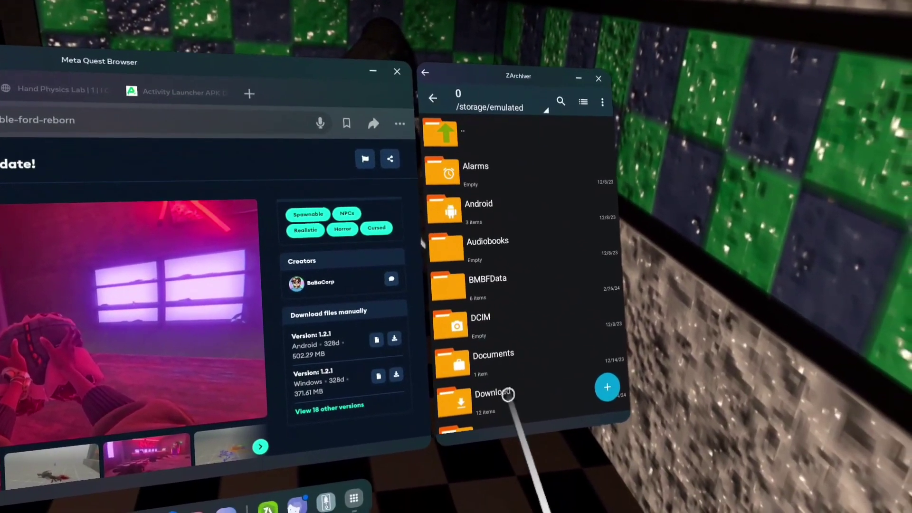
- In the Download folder, extract babacorp.gibableford.1.zip in place into BaBaCorp.GibableFord
click(667, 475)
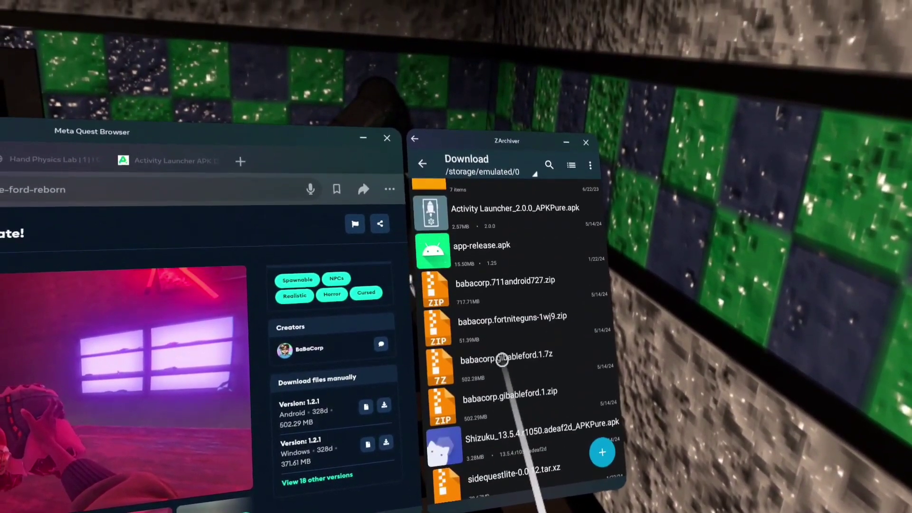
scroll(494, 381, up, 3)
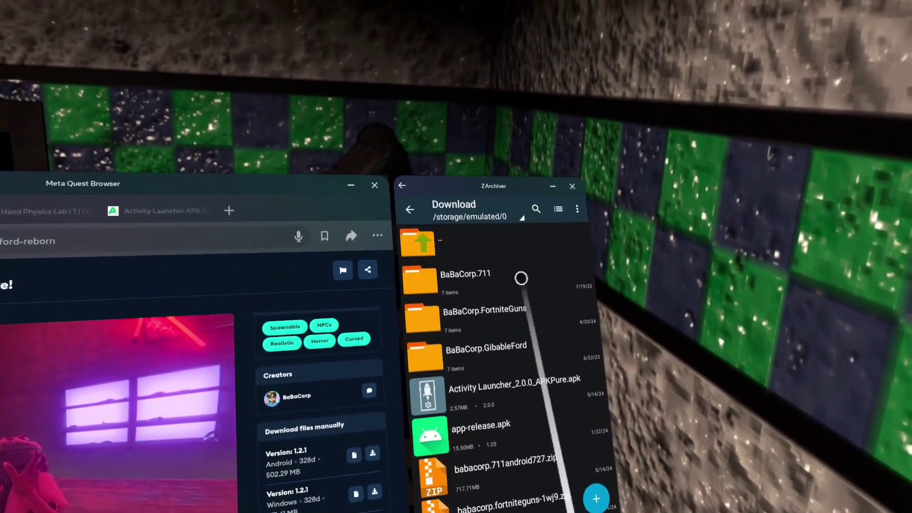
scroll(505, 352, down, 3)
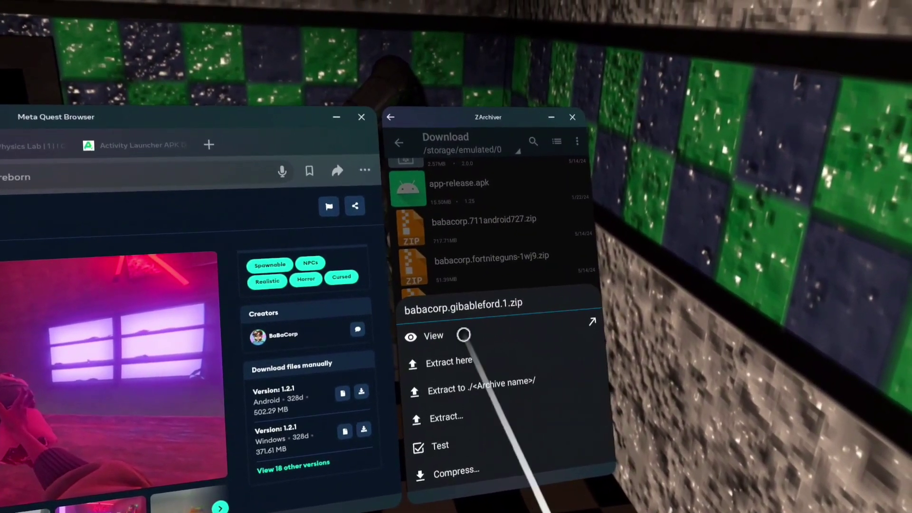
click(451, 362)
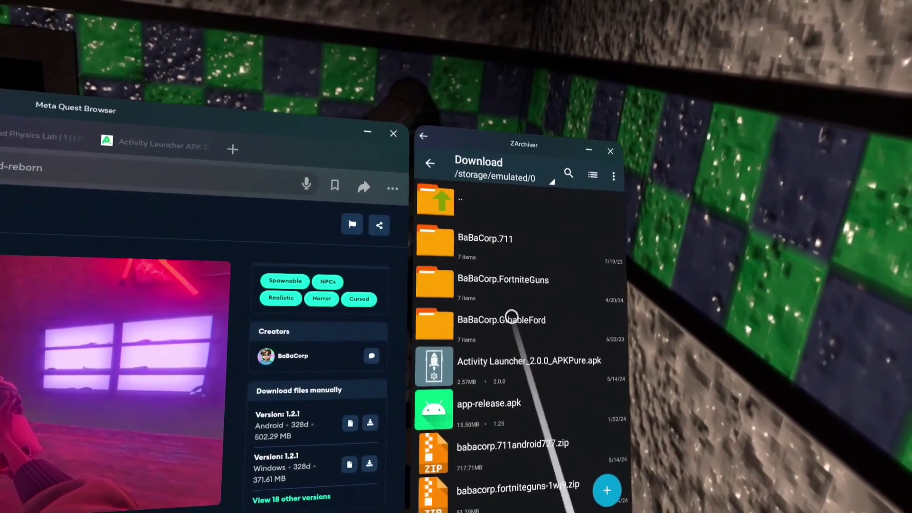
- Copy the BaBaCorp.GibableFord folder into Android/data/com.StressLevelZero.BONELAB/files/Mods, then launch Bonelab
click(502, 341)
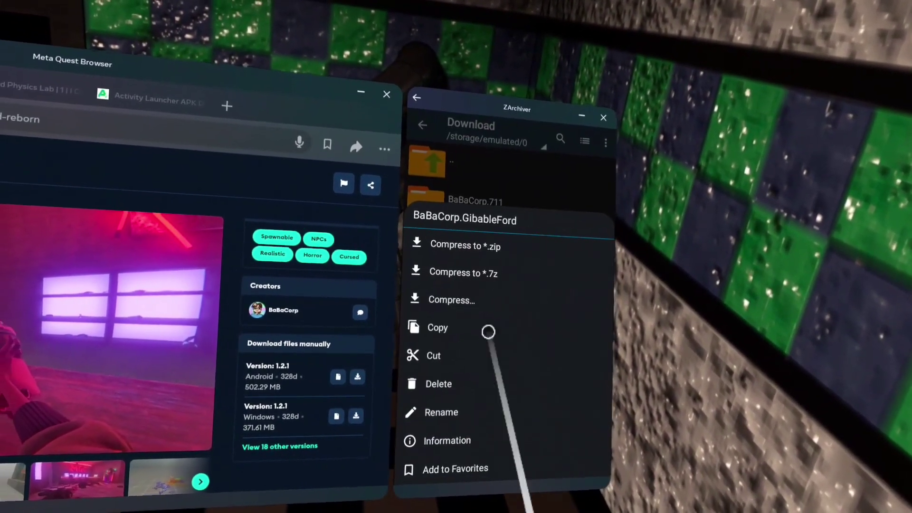
click(492, 211)
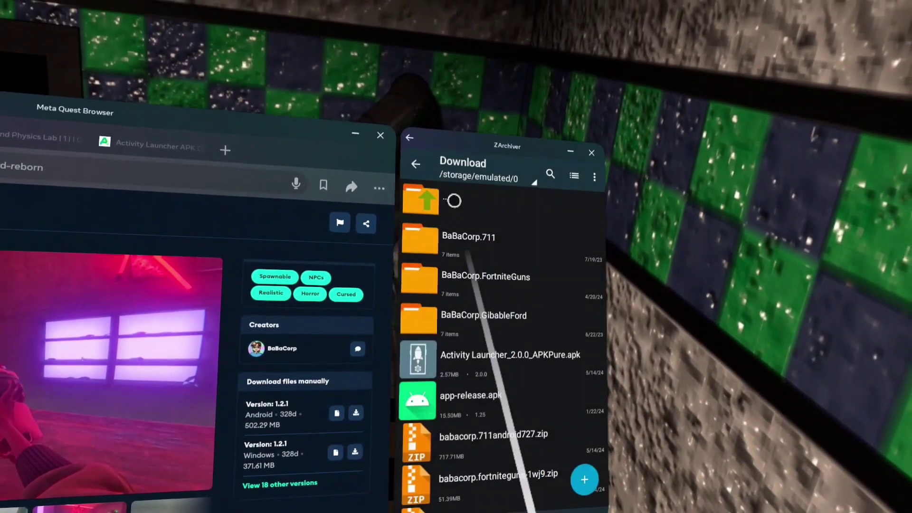
click(480, 151)
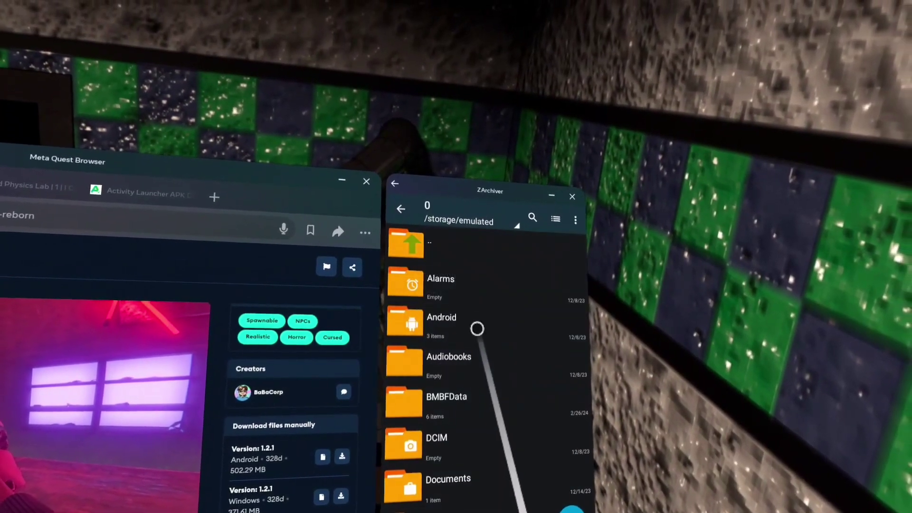
click(496, 315)
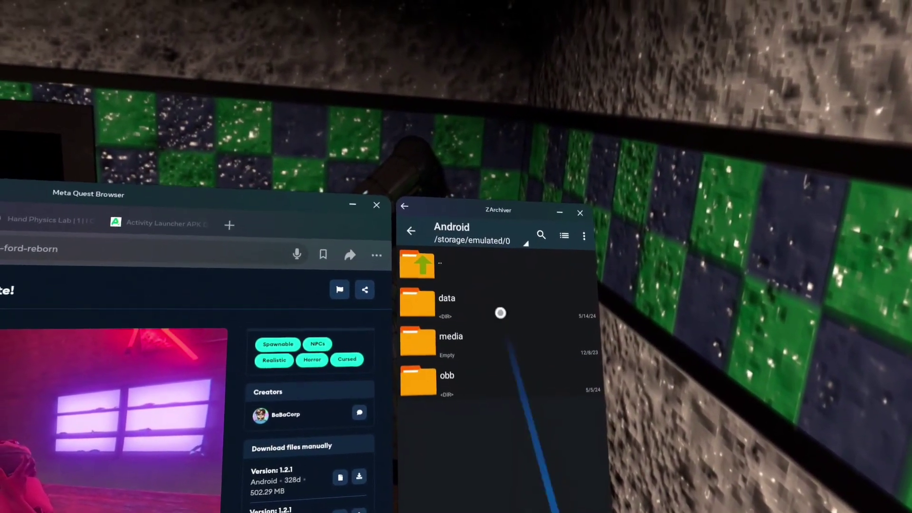
scroll(507, 329, down, 15)
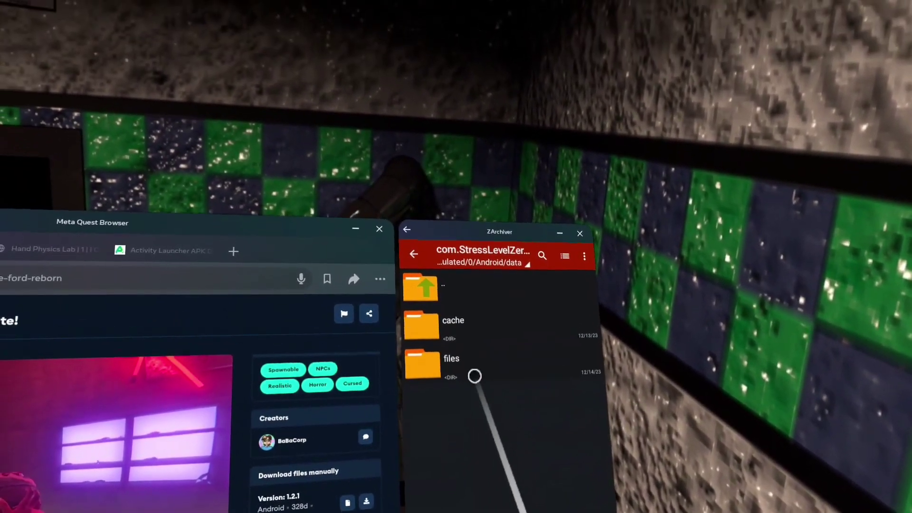
click(464, 298)
scroll(491, 349, down, 2)
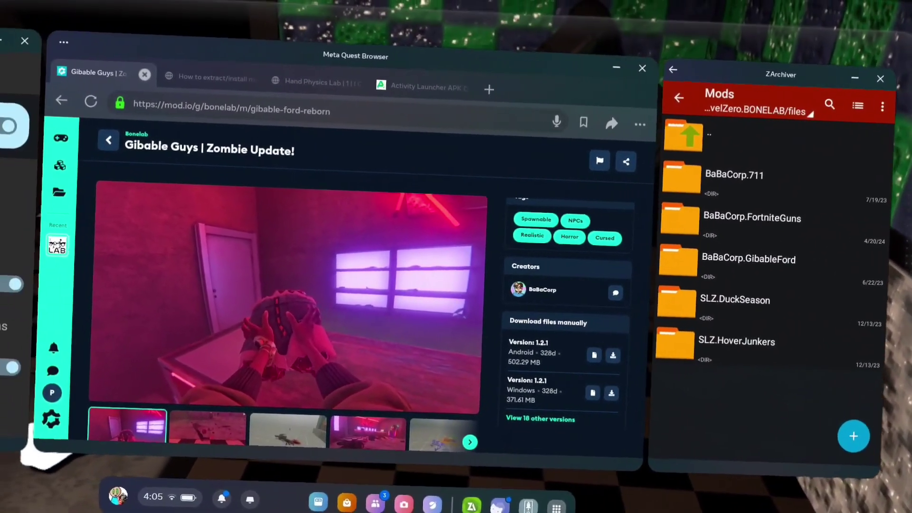
click(556, 507)
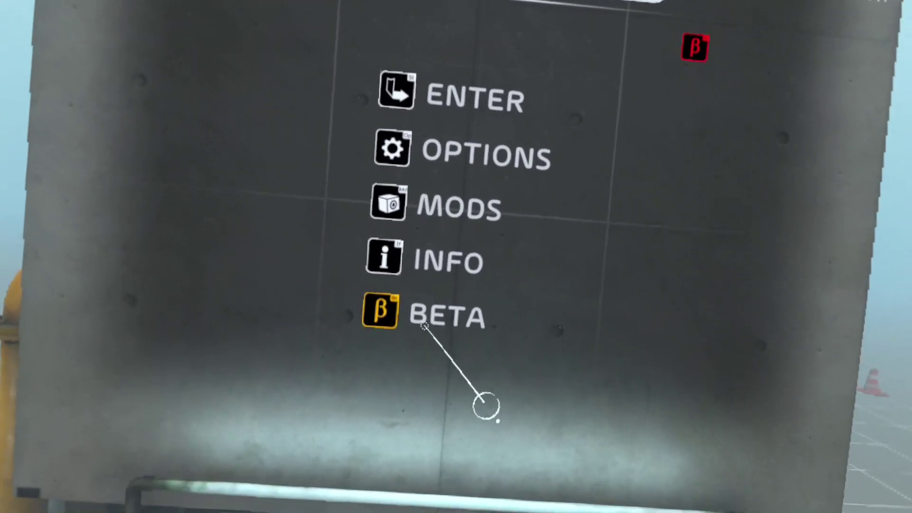
- Choose BETA, page through the level list to page 5/6 and load Halfway Park
click(424, 326)
click(486, 359)
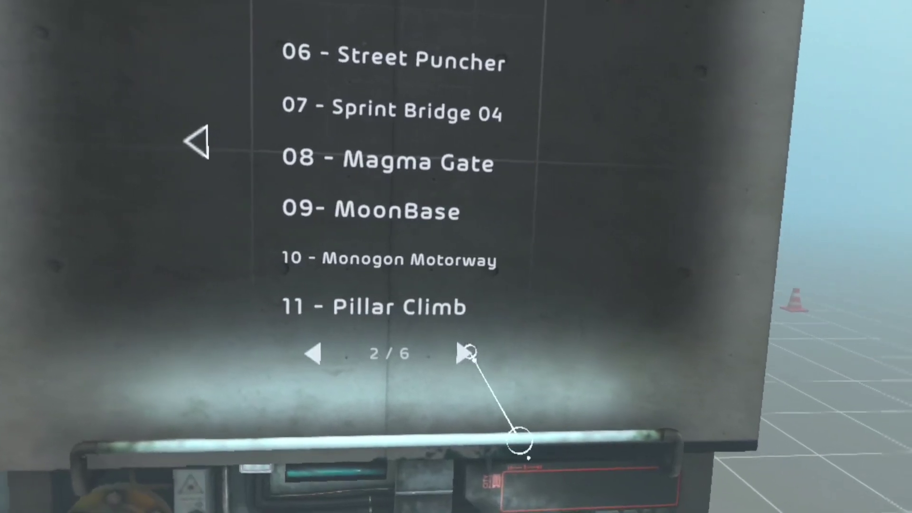
click(464, 352)
click(416, 341)
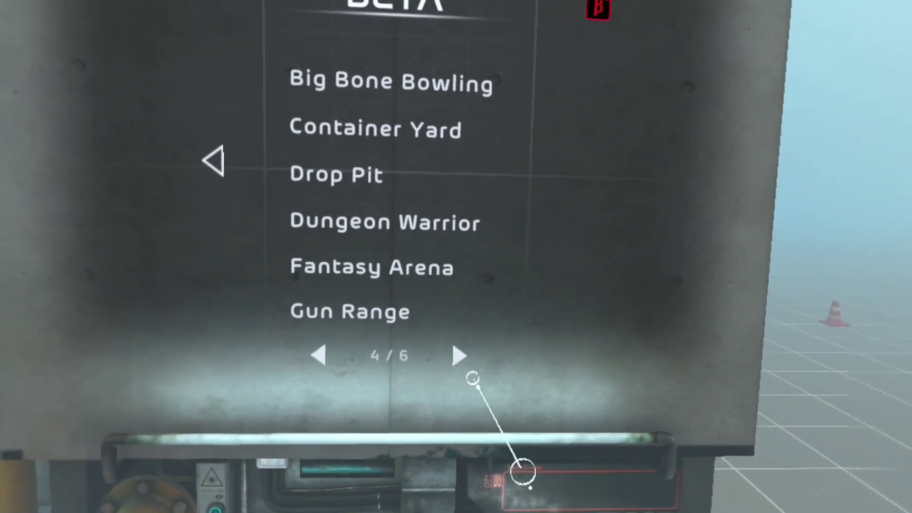
click(423, 344)
click(430, 349)
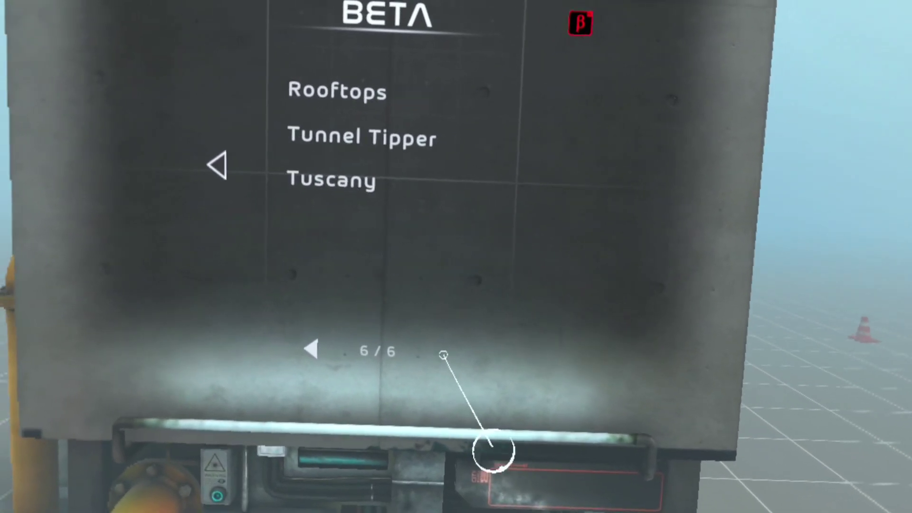
click(328, 352)
click(337, 350)
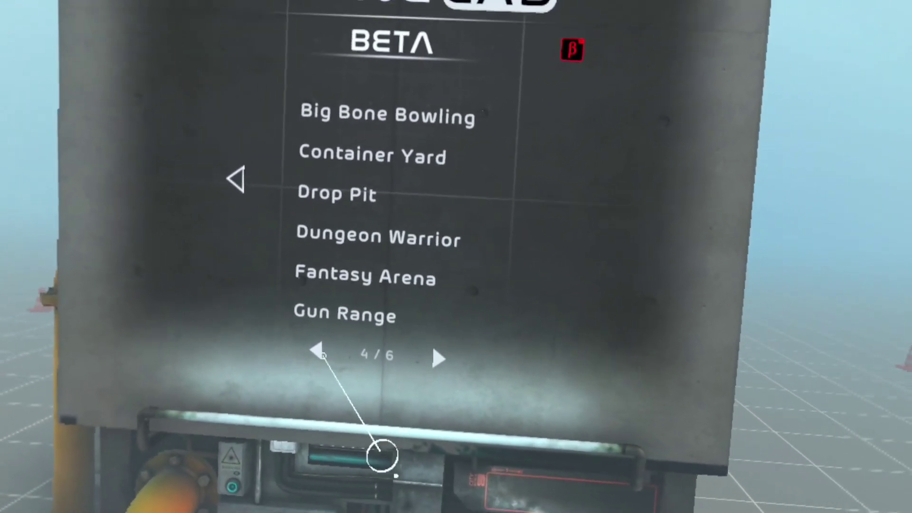
click(338, 350)
click(444, 358)
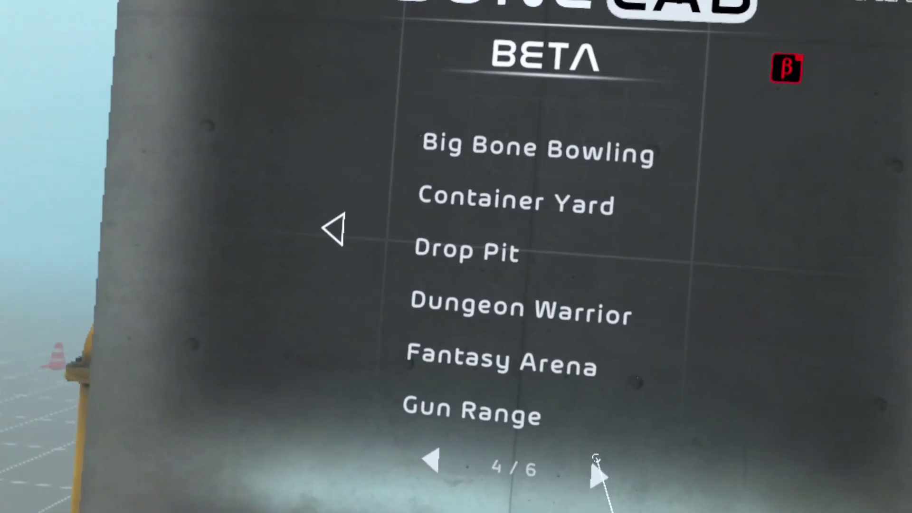
click(427, 383)
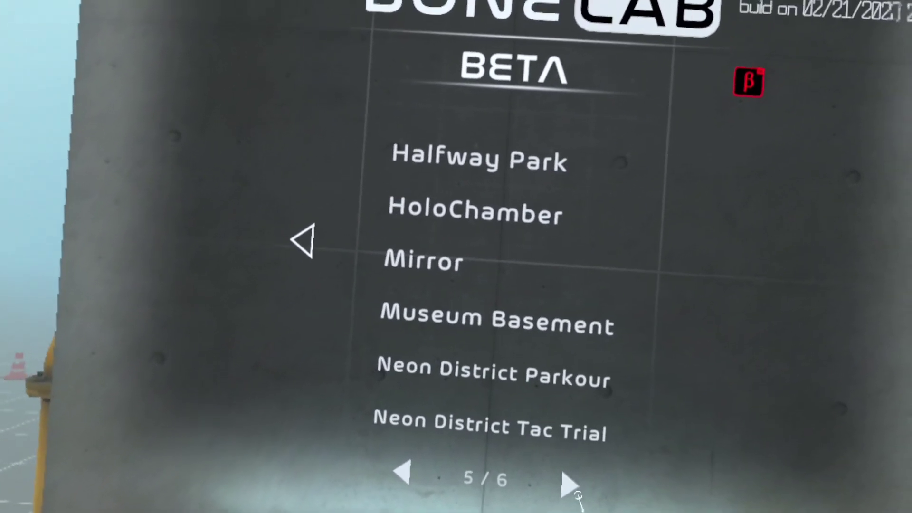
click(513, 193)
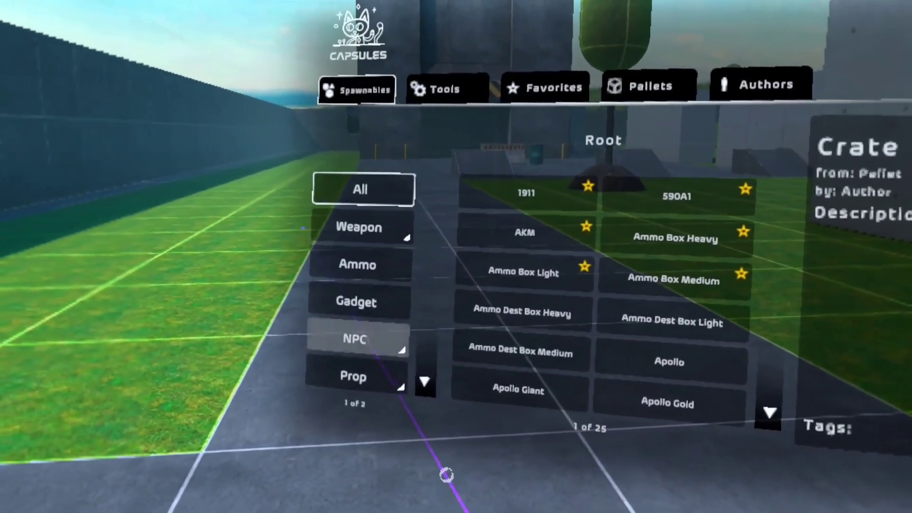
- Select Gibable Ford from the spawn gun's NPC category and fire it at the walkway
click(257, 307)
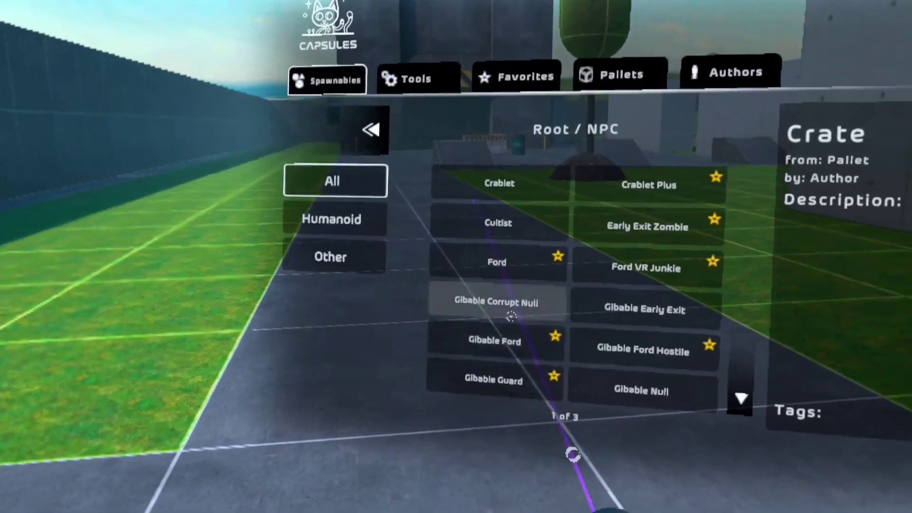
click(442, 339)
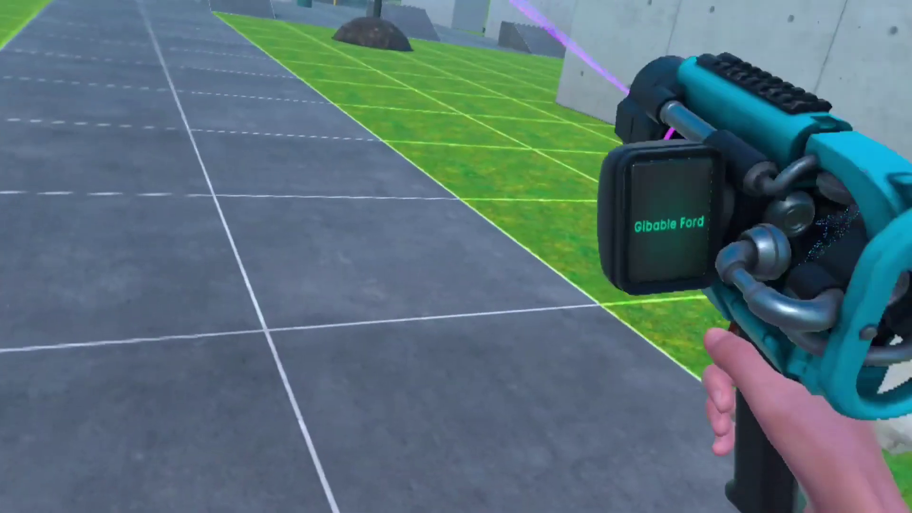
click(122, 194)
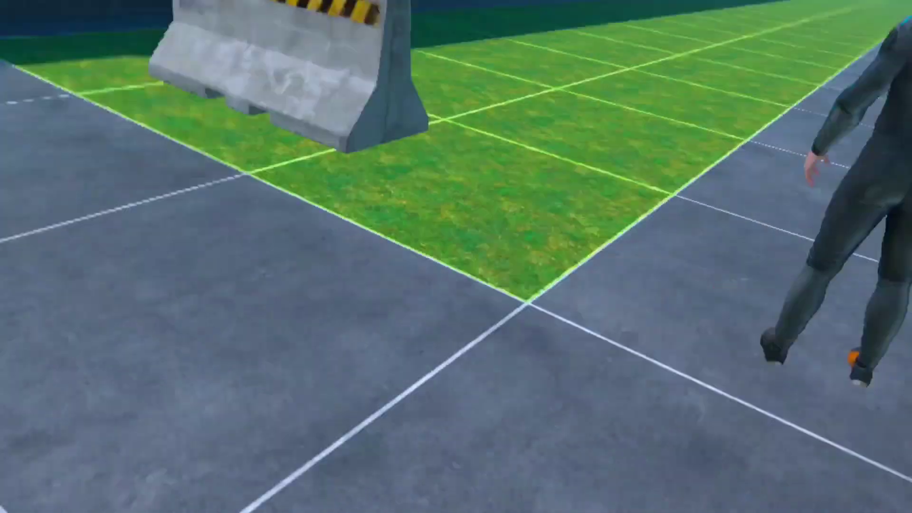